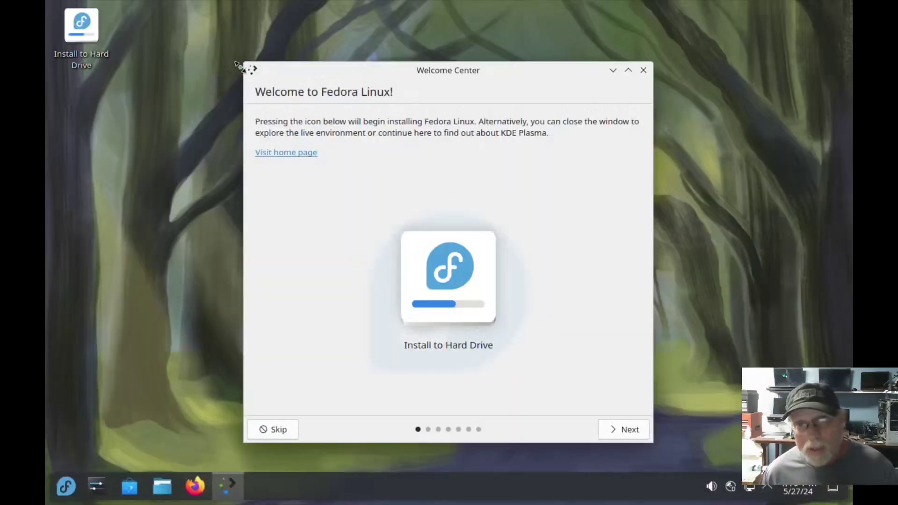
# Step: Page through every Fedora KDE Welcome Center page and finish the tour
pyautogui.click(630, 430)
pyautogui.click(629, 430)
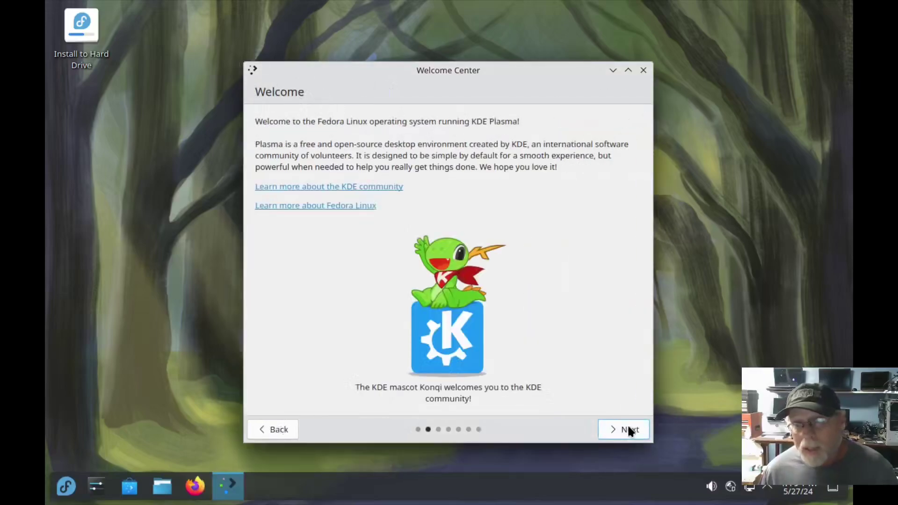
pyautogui.click(629, 430)
pyautogui.click(629, 430)
pyautogui.click(630, 430)
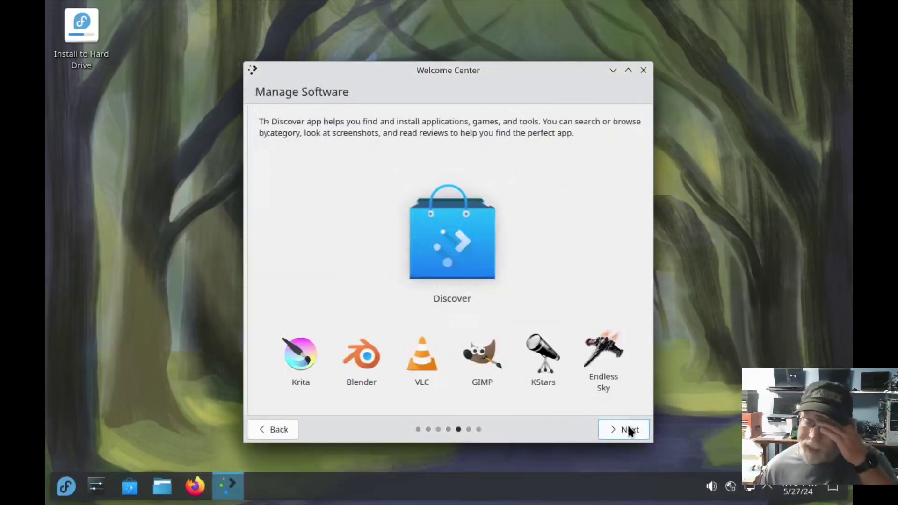
pyautogui.click(630, 429)
pyautogui.click(630, 430)
pyautogui.click(629, 430)
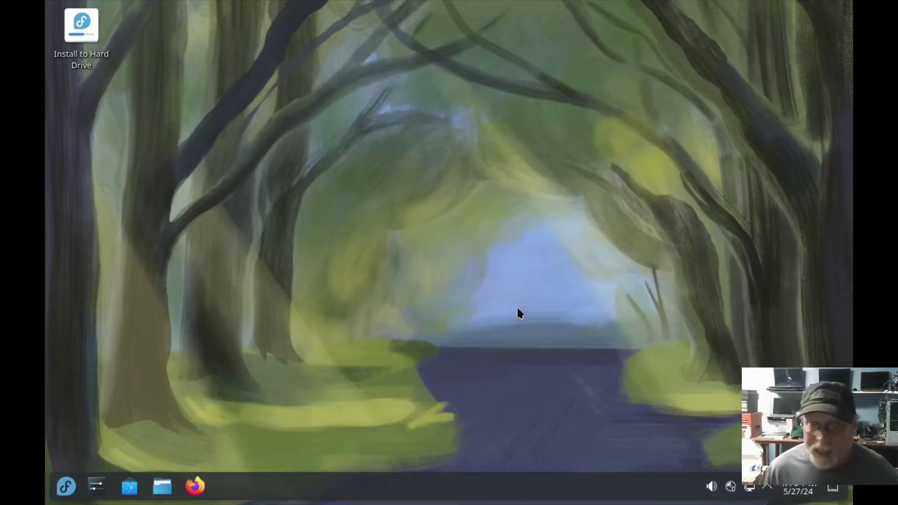
# Step: Launch Install to Hard Drive and keep English (United States) as the installer language
pyautogui.doubleClick(80, 28)
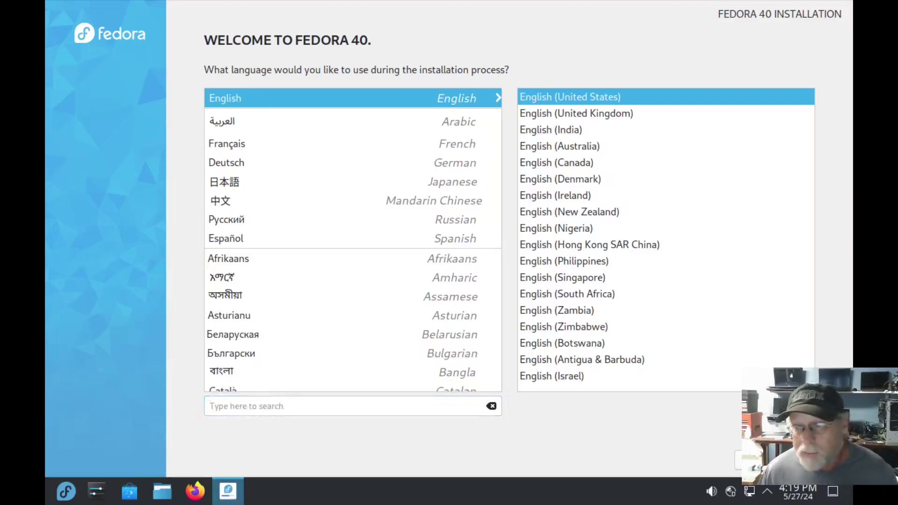
pyautogui.press('Return')
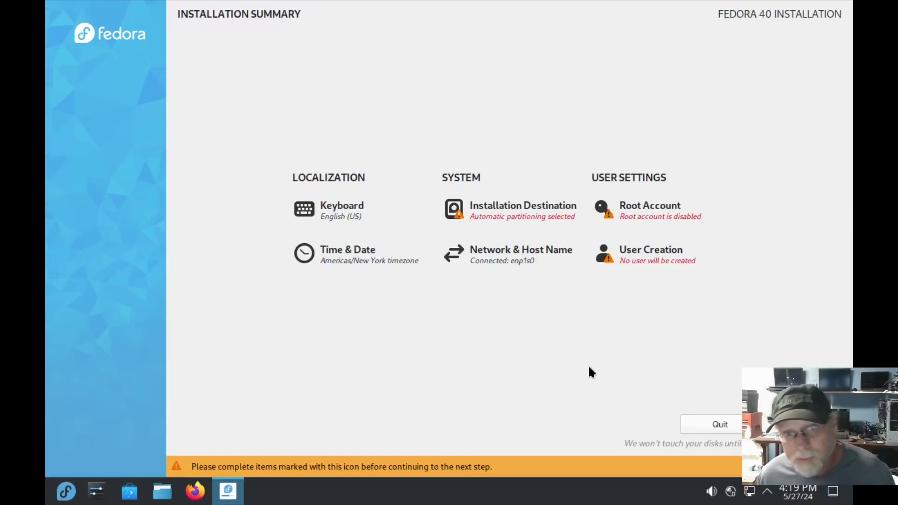
# Step: Select the 40 GiB vda disk as the installation destination and choose Custom storage configuration
pyautogui.click(500, 207)
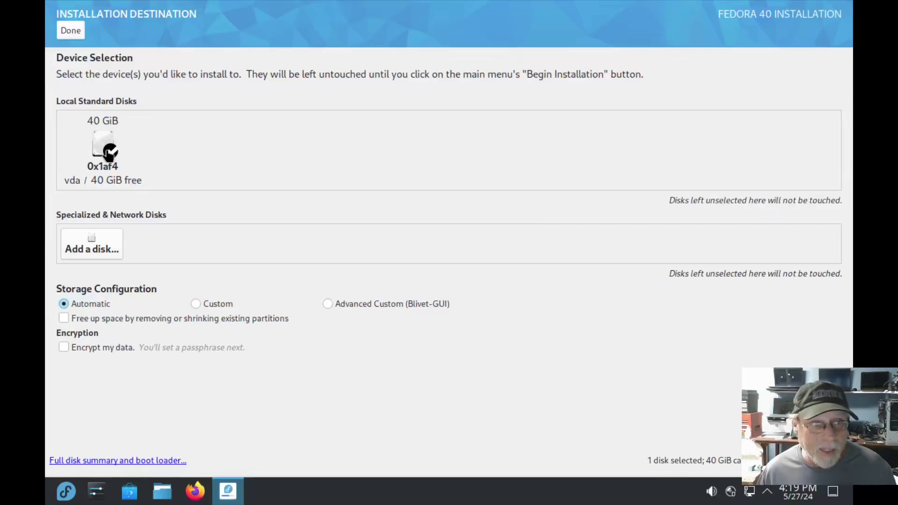
pyautogui.click(104, 148)
pyautogui.click(103, 149)
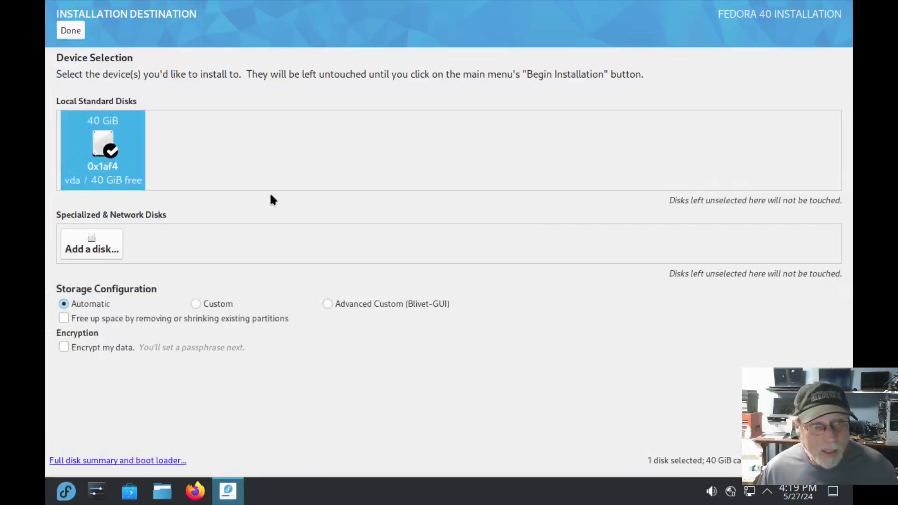
pyautogui.click(101, 141)
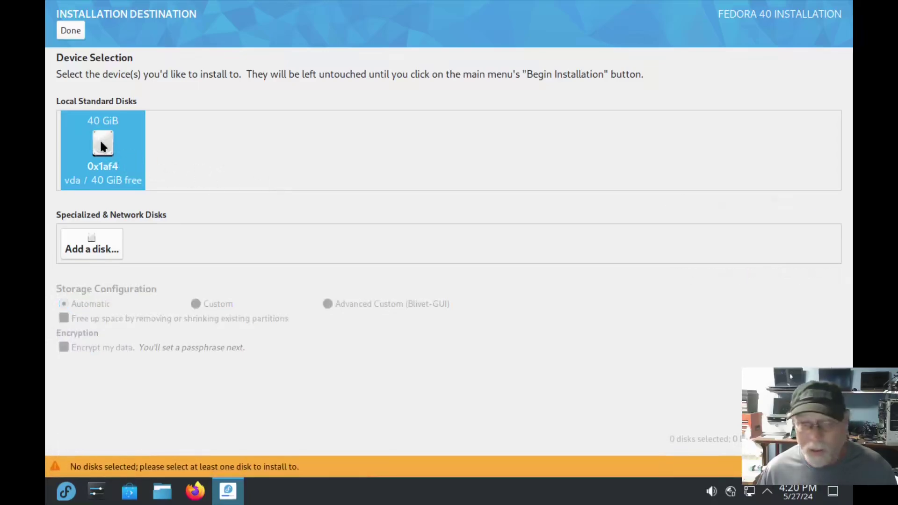
pyautogui.click(101, 144)
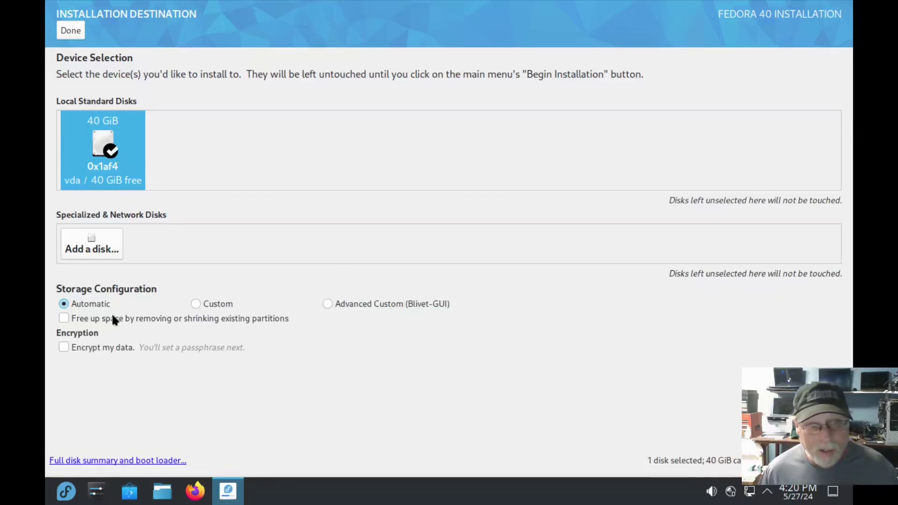
pyautogui.click(195, 302)
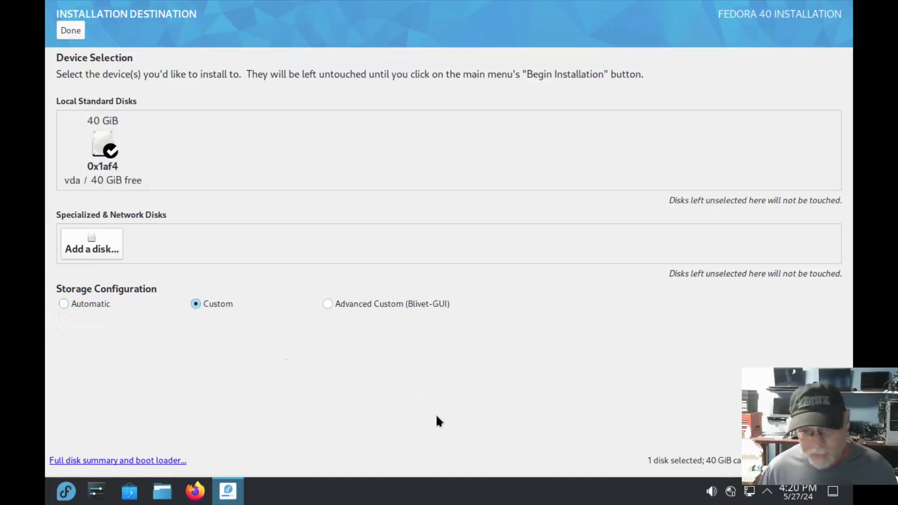
# Step: In Blivet-GUI, start then cancel a new partition on the 40 GiB free space, undo, and attempt Done
pyautogui.click(329, 304)
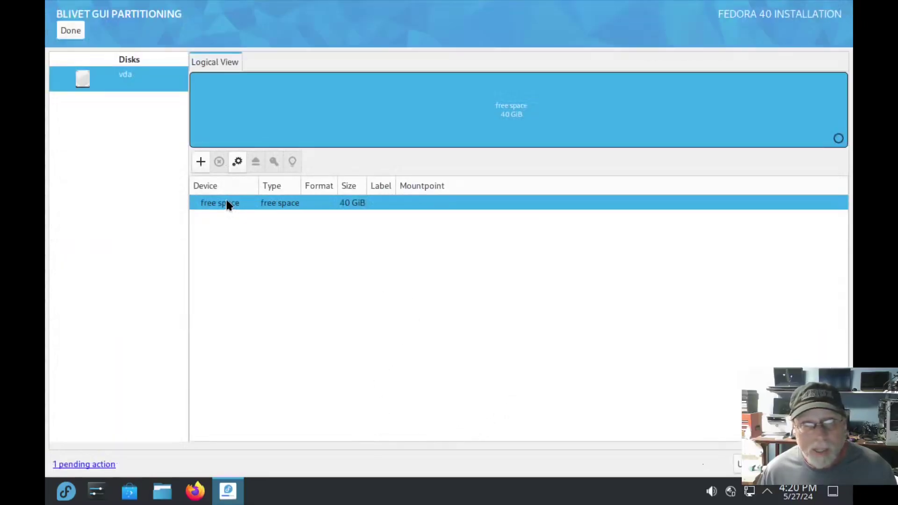
pyautogui.click(228, 205)
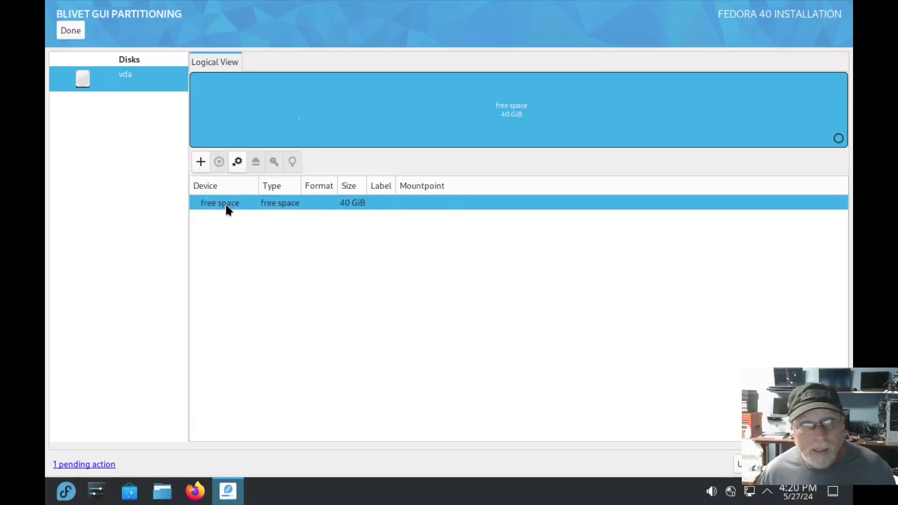
pyautogui.click(201, 162)
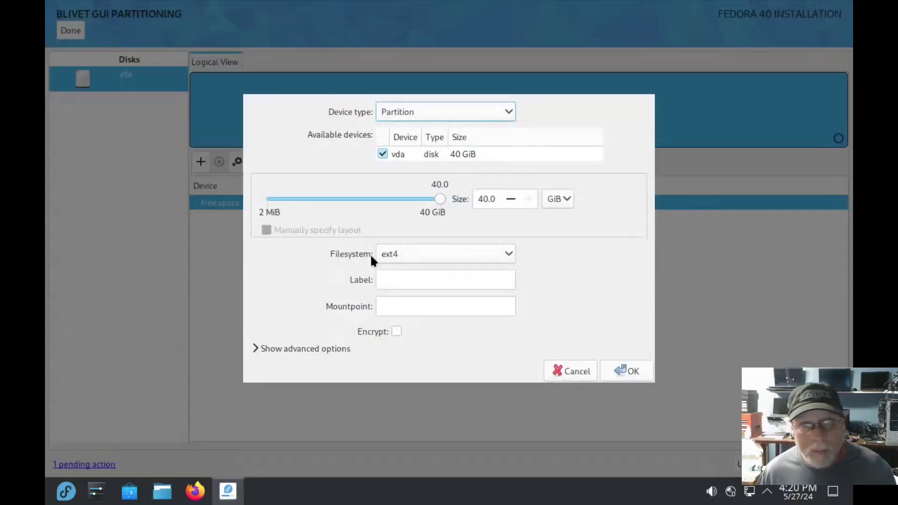
pyautogui.click(500, 108)
pyautogui.click(564, 366)
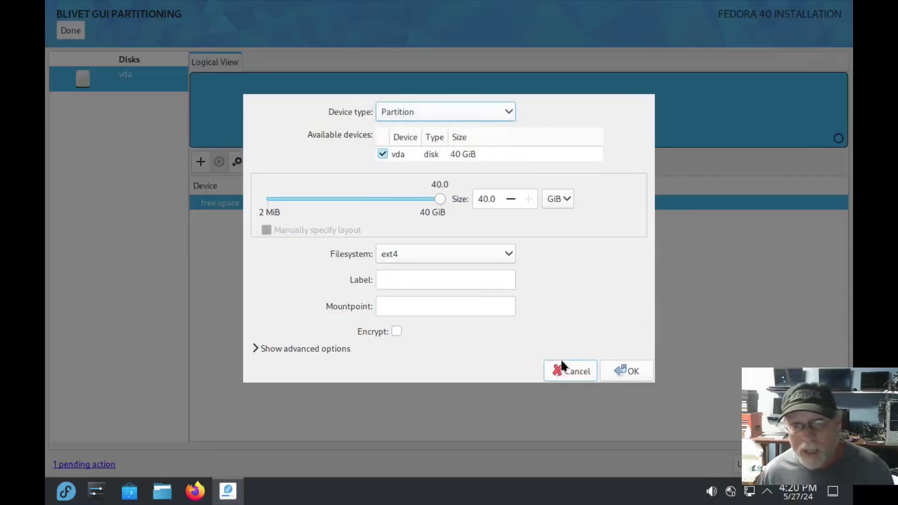
pyautogui.click(557, 373)
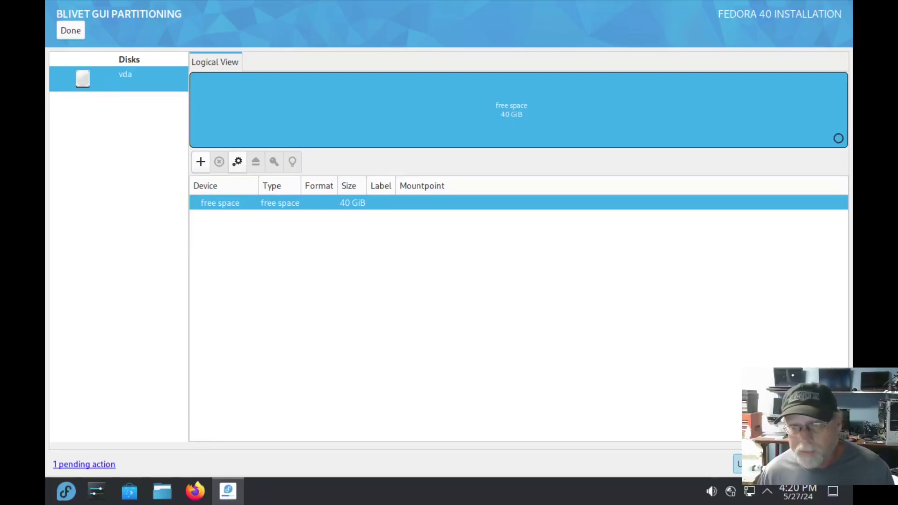
pyautogui.click(758, 464)
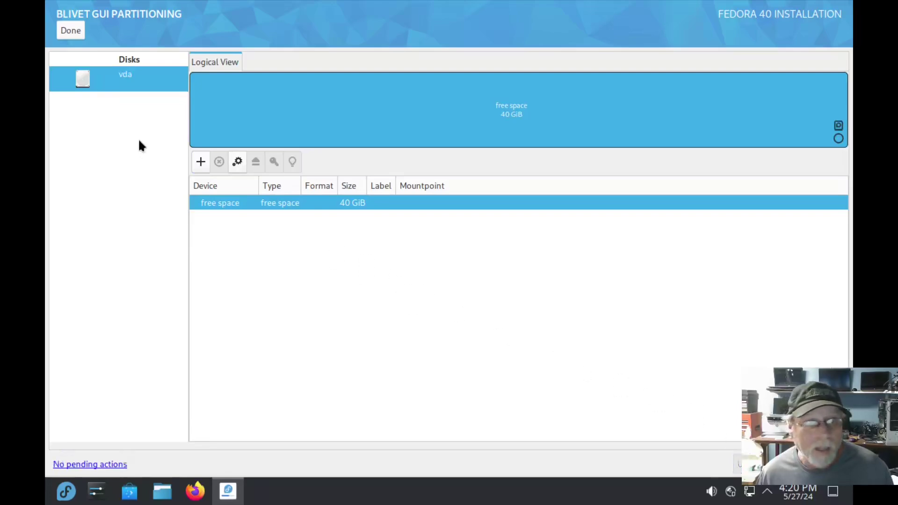
pyautogui.click(66, 30)
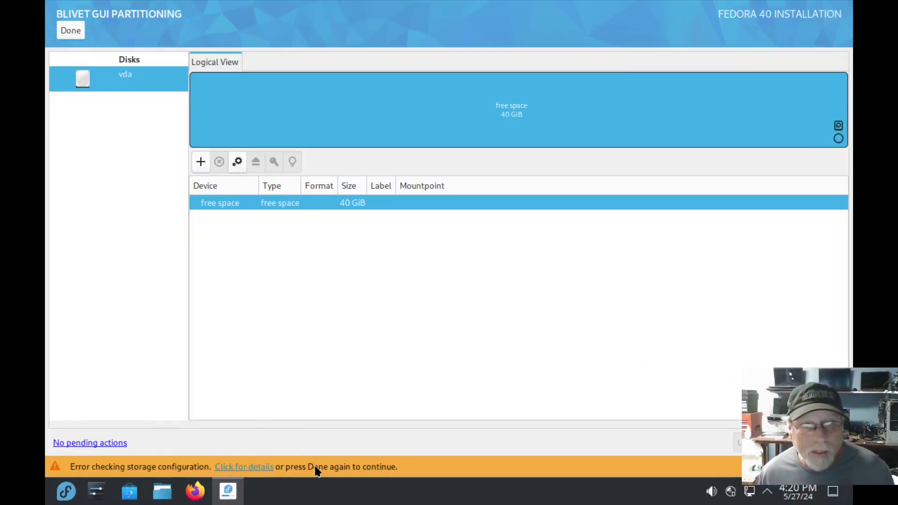
# Step: Switch Installation Destination back to Automatic partitioning and return to the summary
pyautogui.click(70, 31)
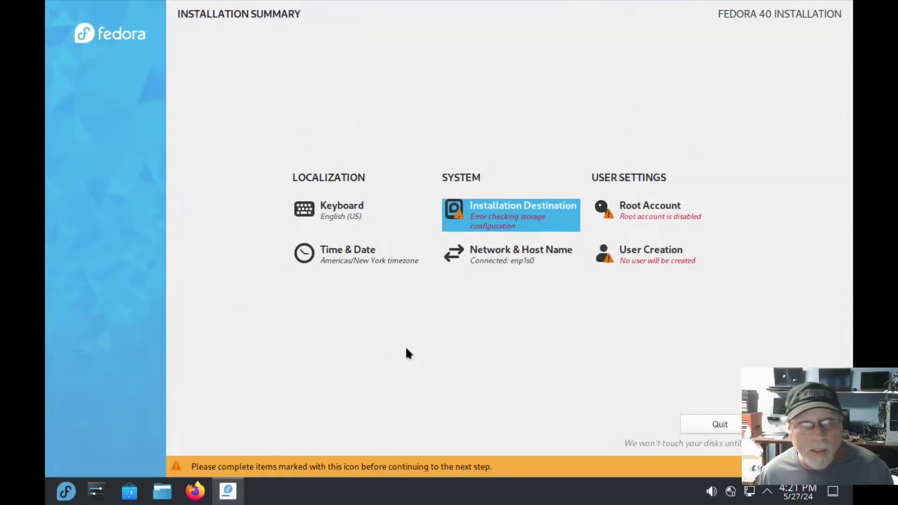
pyautogui.click(511, 224)
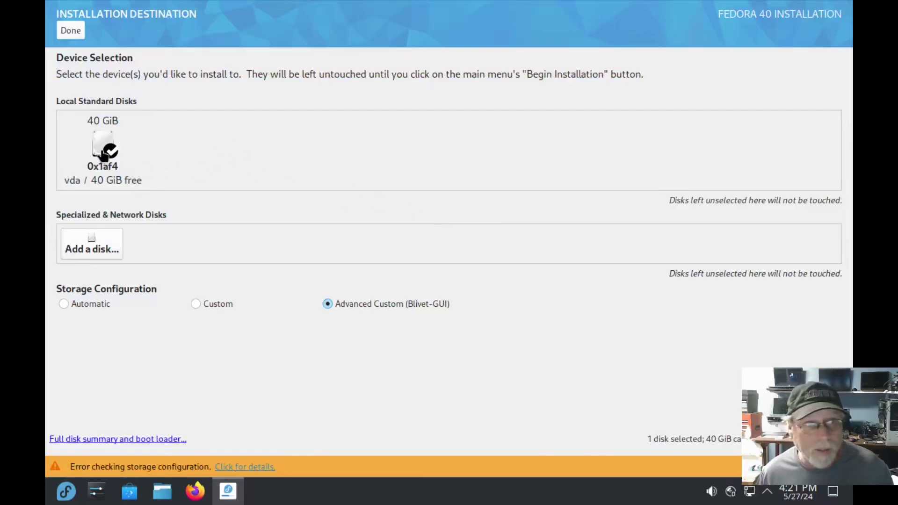
pyautogui.click(62, 302)
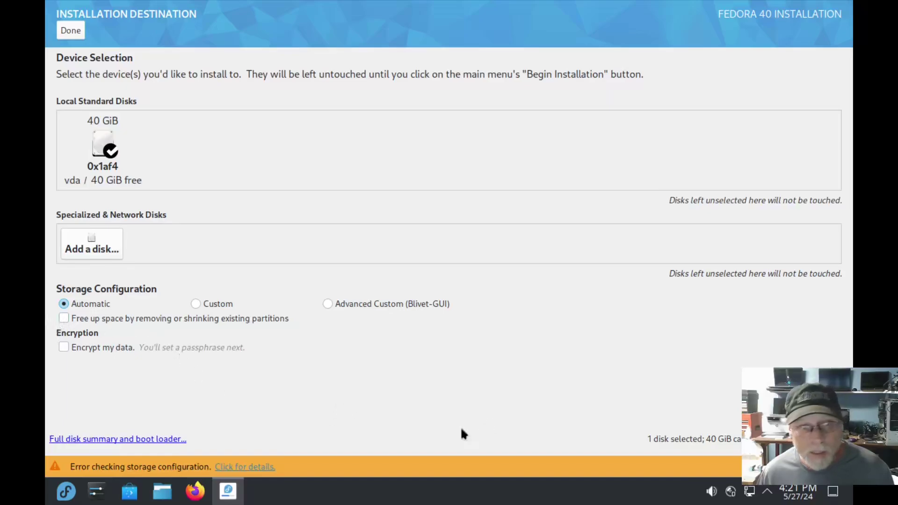
pyautogui.click(69, 31)
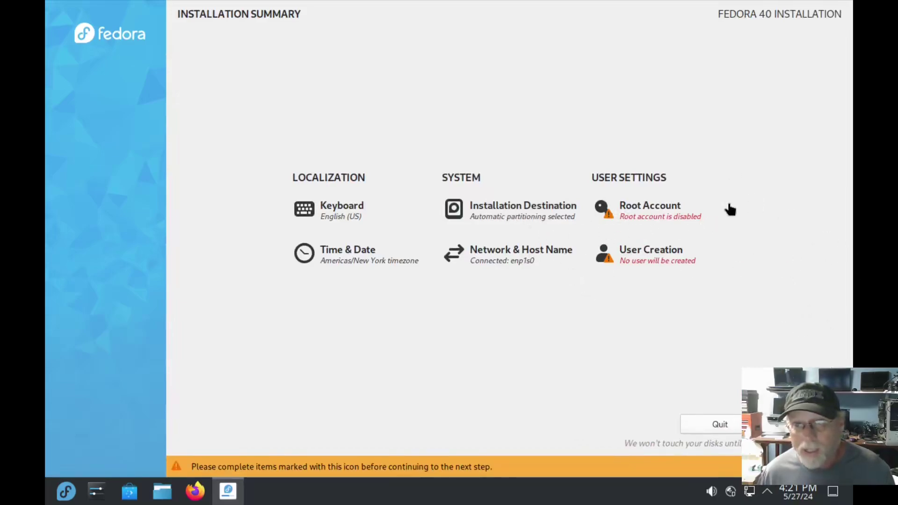
# Step: Start User Creation and enter the account's full name
pyautogui.click(665, 259)
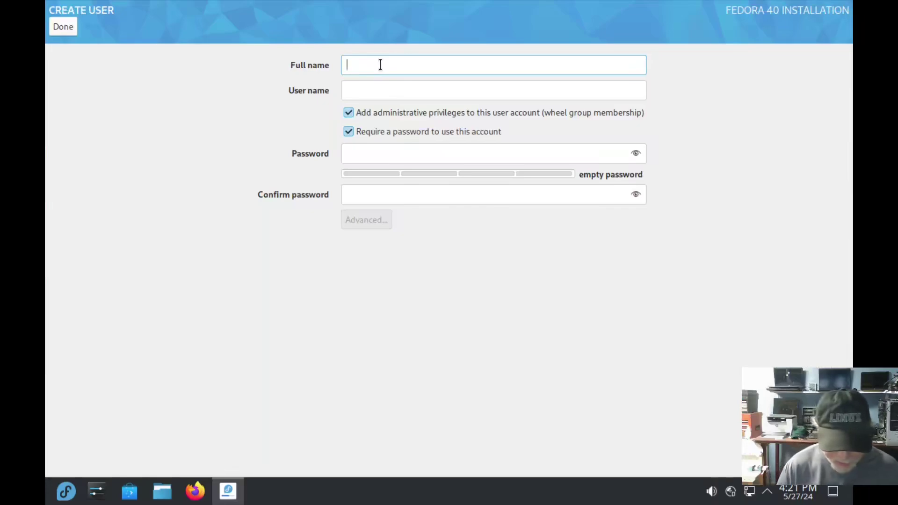
pyautogui.write('buzz')
pyautogui.press('Tab')
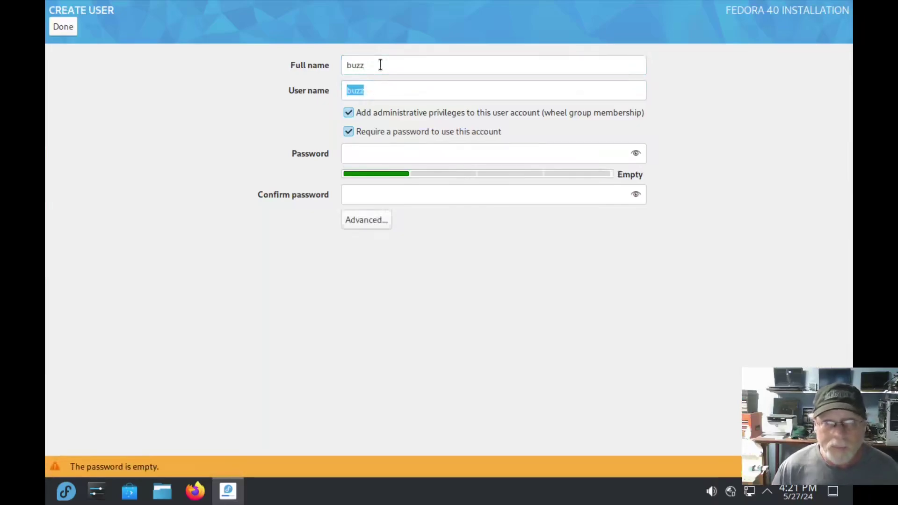
pyautogui.press('Tab')
pyautogui.press('Tab')
pyautogui.press('Tab')
pyautogui.press('Tab')
pyautogui.press('Tab')
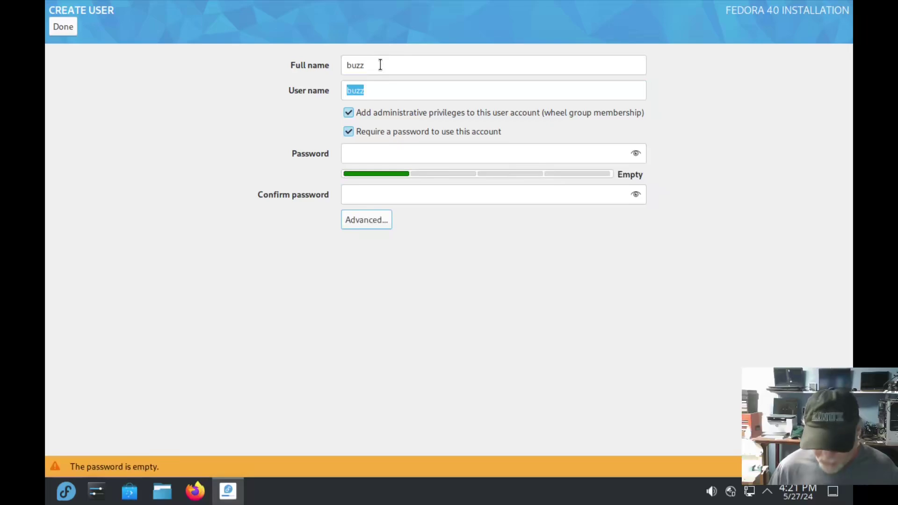
pyautogui.hotkey('shift', 'Tab')
pyautogui.hotkey('shift', 'Tab')
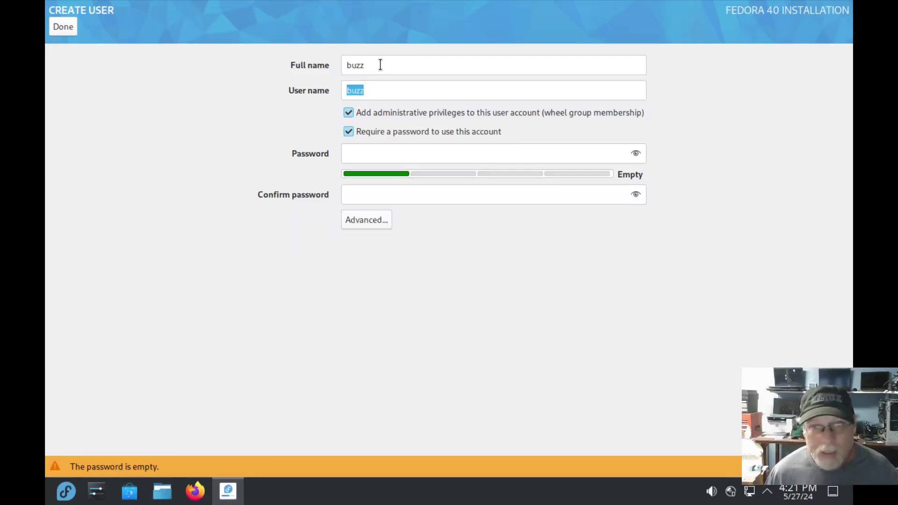
# Step: Set and confirm a weak account password, accepting it despite the warning
pyautogui.click(384, 144)
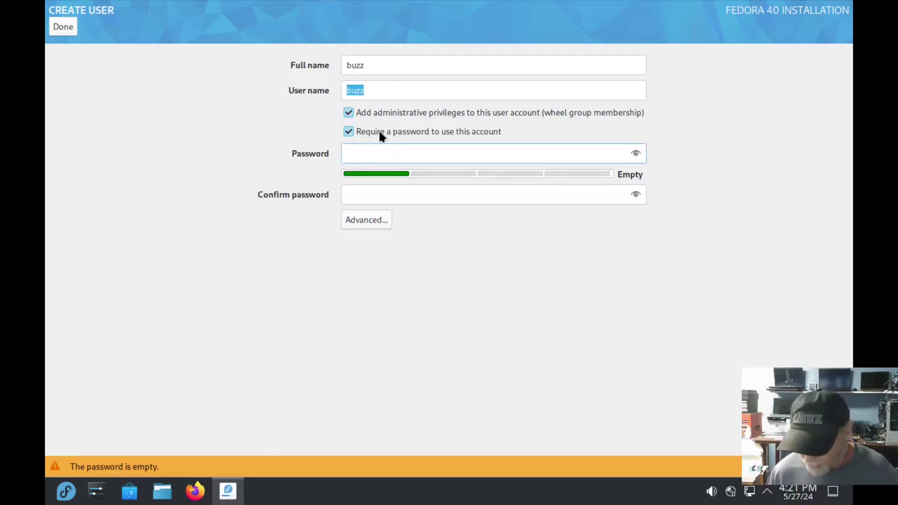
pyautogui.write('123456')
pyautogui.press('Tab')
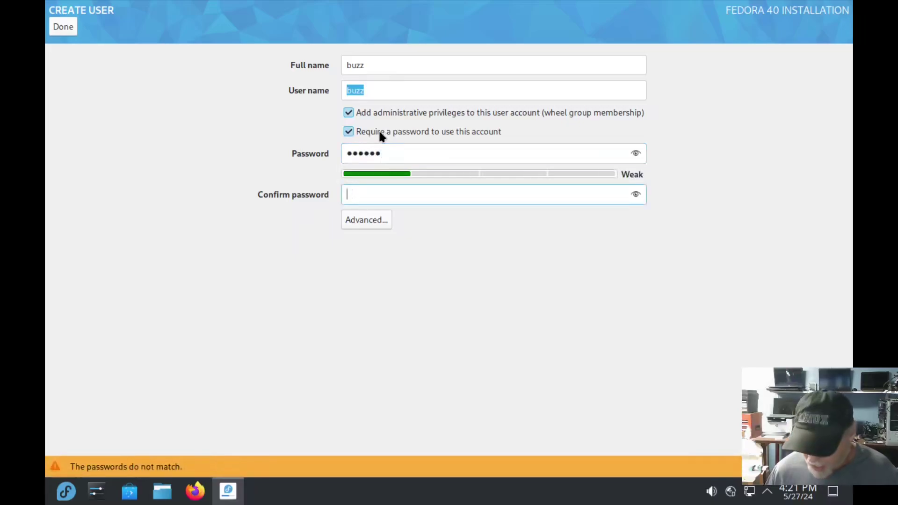
pyautogui.write('123456')
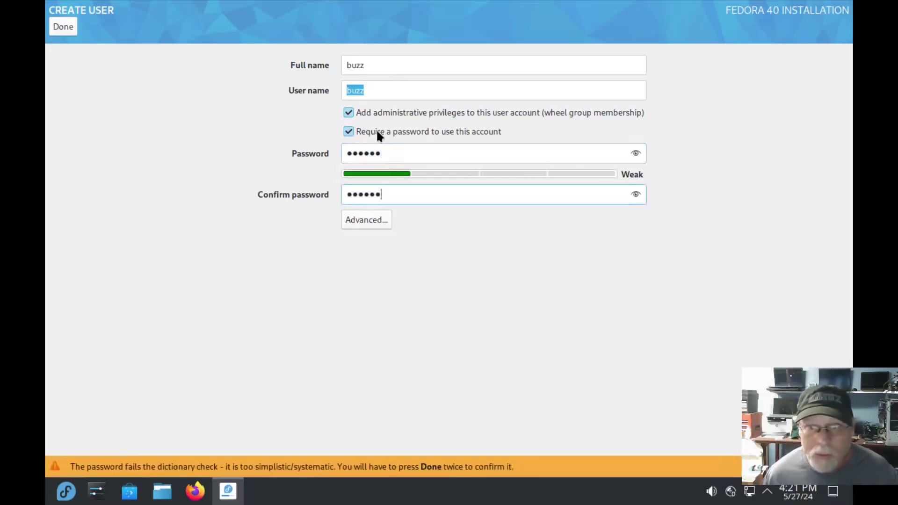
pyautogui.click(59, 28)
pyautogui.click(60, 27)
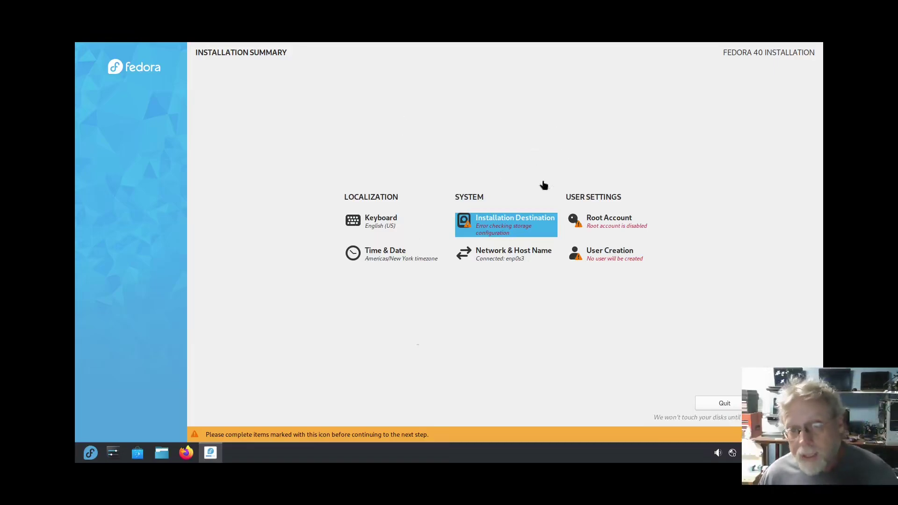
# Step: Choose Automatic storage with 'Free up space' enabled, leaving Reclaim Disk Space unchanged
pyautogui.click(507, 219)
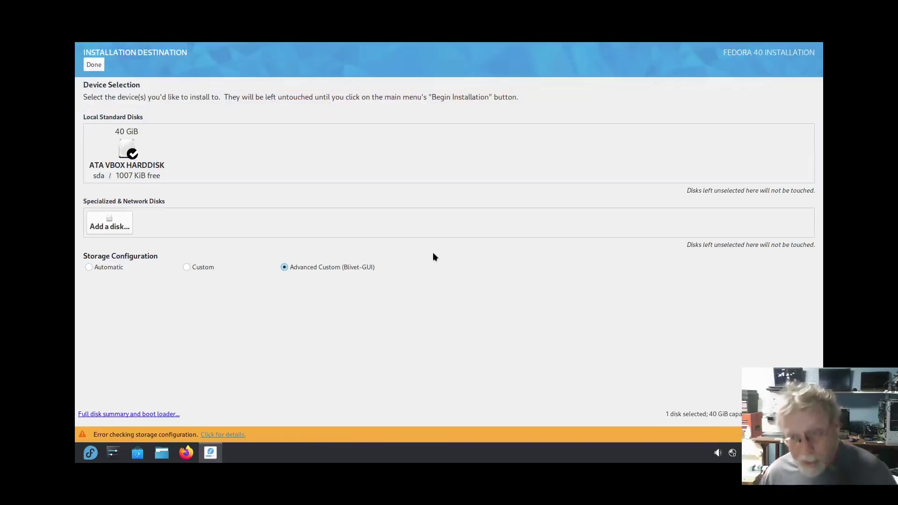
pyautogui.click(89, 268)
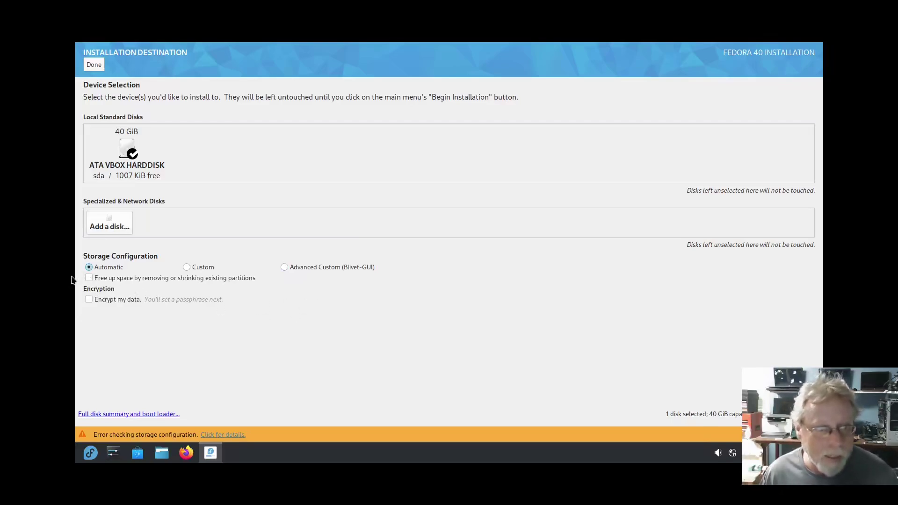
pyautogui.click(89, 278)
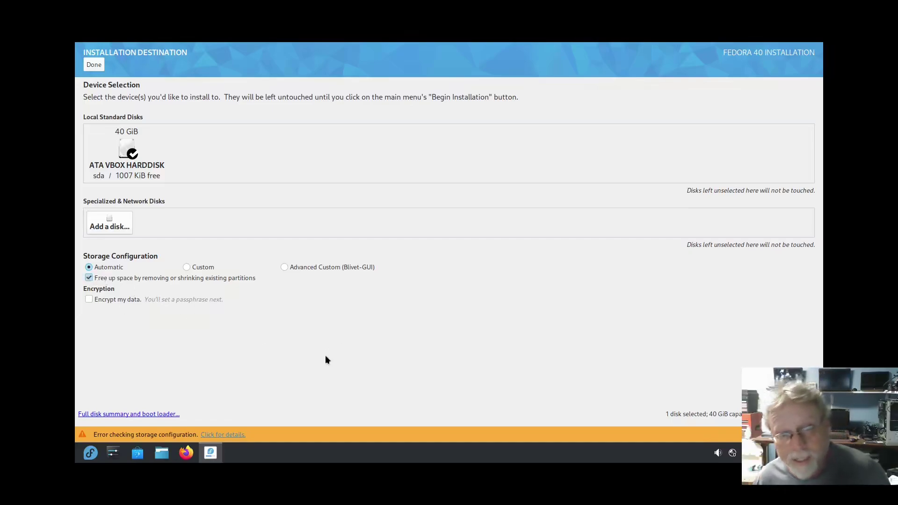
pyautogui.click(93, 65)
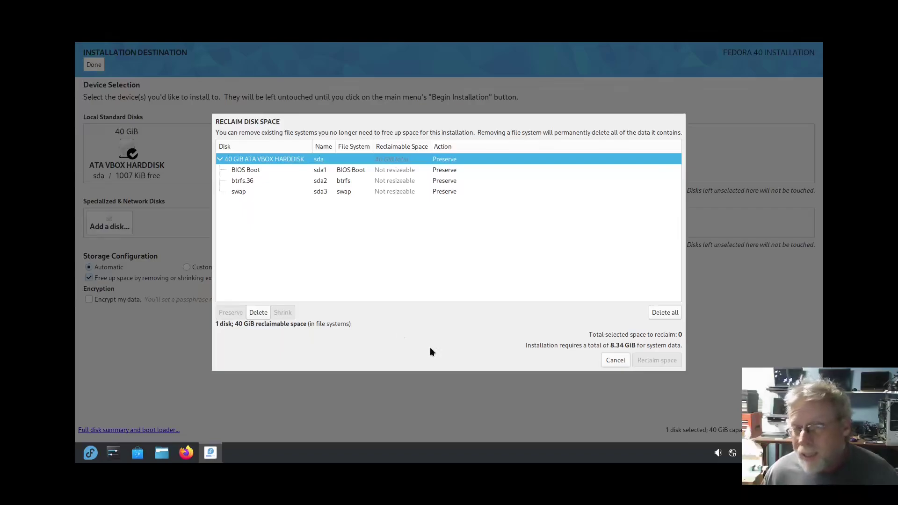
pyautogui.click(620, 361)
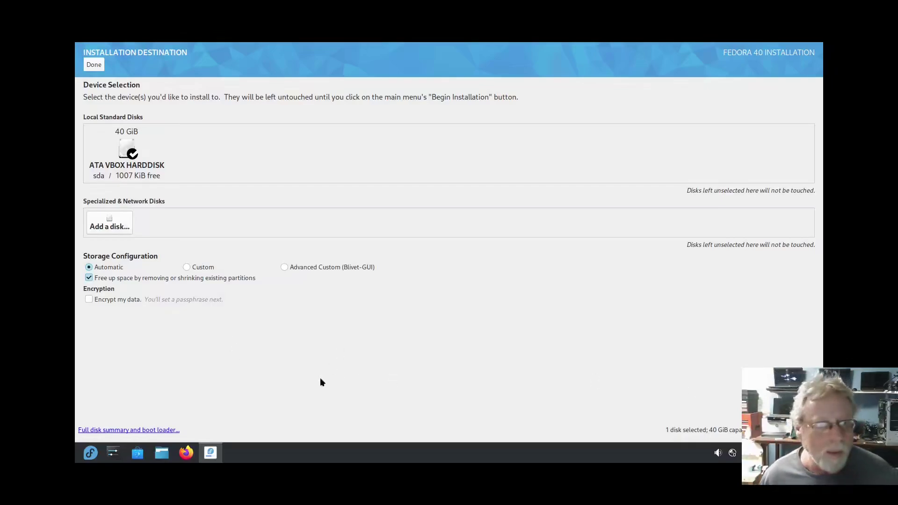
# Step: Switch to Custom and inspect the openSUSE Tumbleweed and Unknown partition groups in Manual Partitioning
pyautogui.click(187, 268)
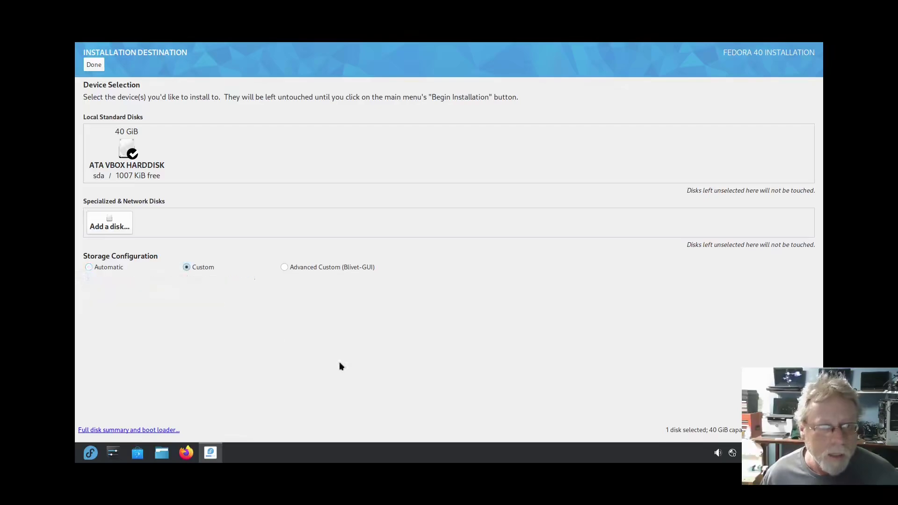
pyautogui.click(94, 63)
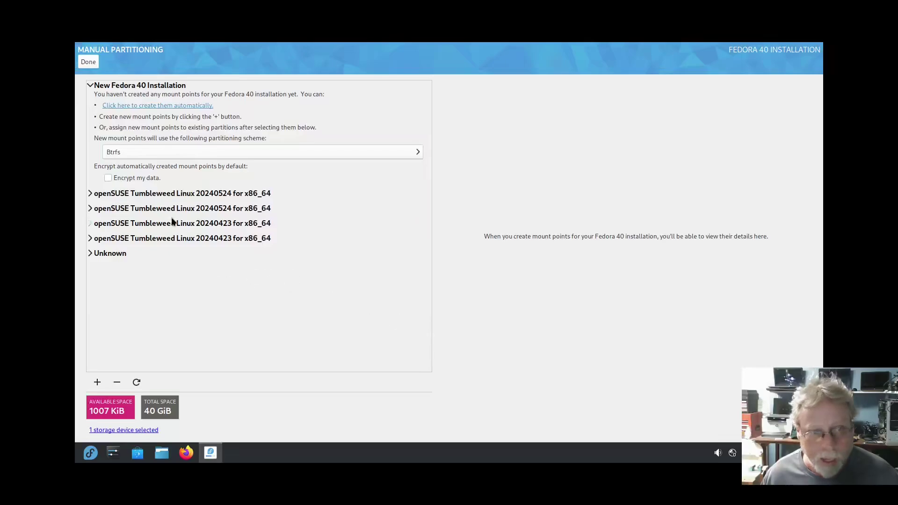
pyautogui.click(154, 193)
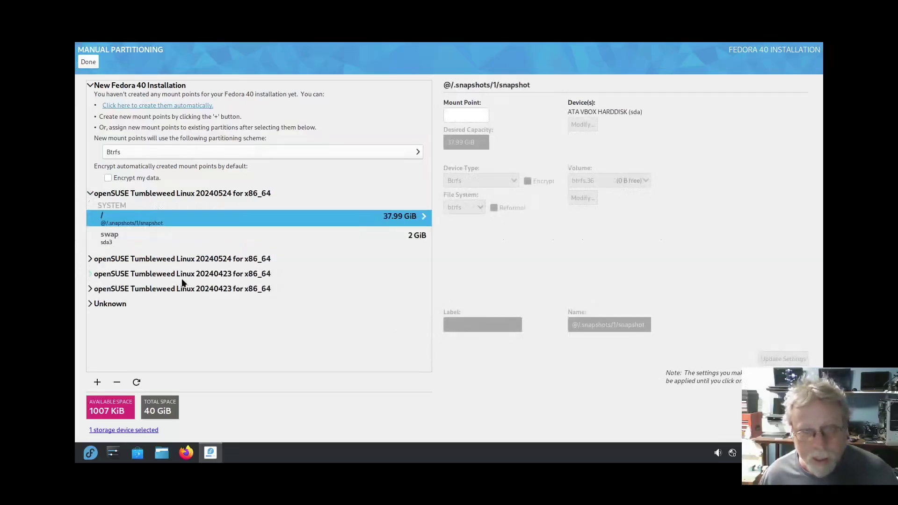
pyautogui.click(101, 304)
pyautogui.scroll(-5, 283, 286)
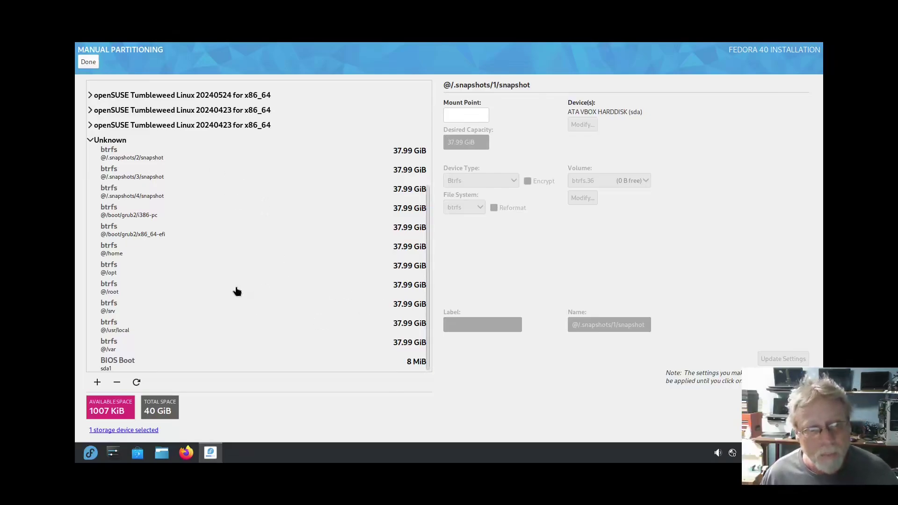
pyautogui.scroll(1, 236, 291)
pyautogui.scroll(-1, 240, 291)
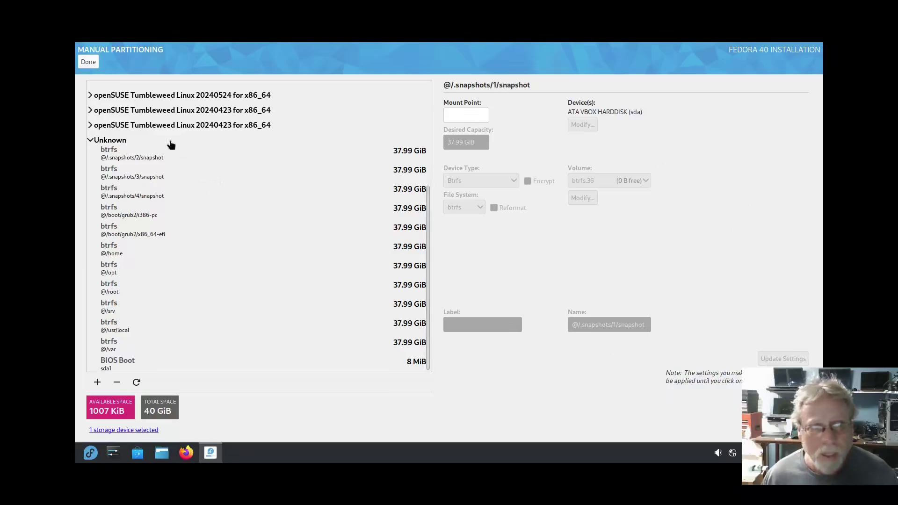
pyautogui.click(90, 66)
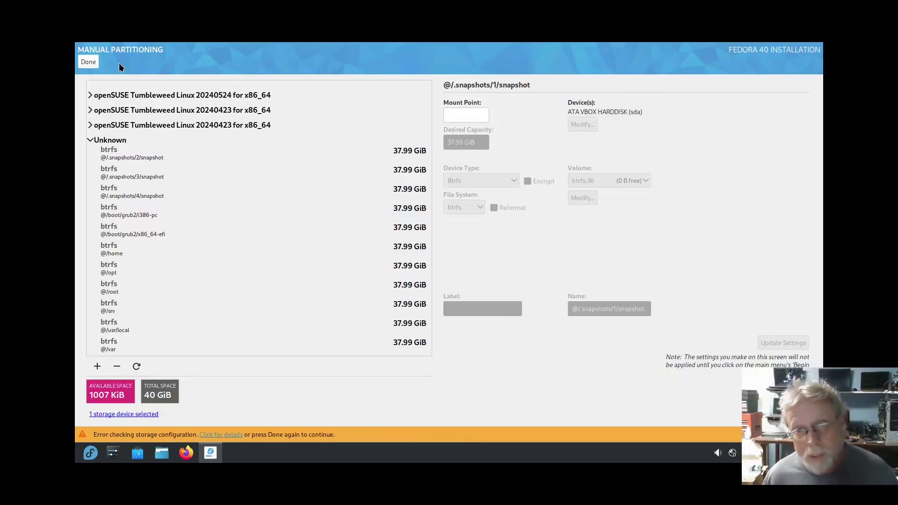
# Step: Back at the summary, reopen Installation Destination with Advanced Custom (Blivet-GUI) partitioning
pyautogui.click(87, 63)
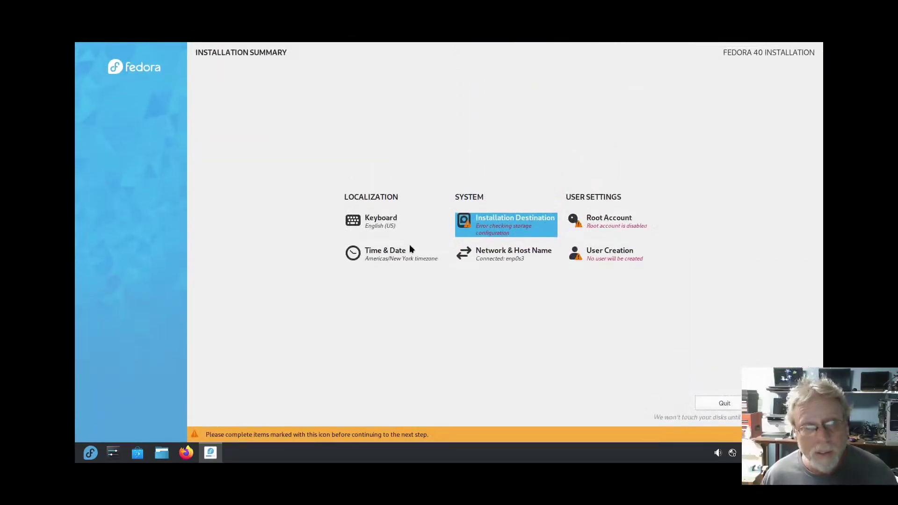
pyautogui.click(498, 233)
pyautogui.click(287, 271)
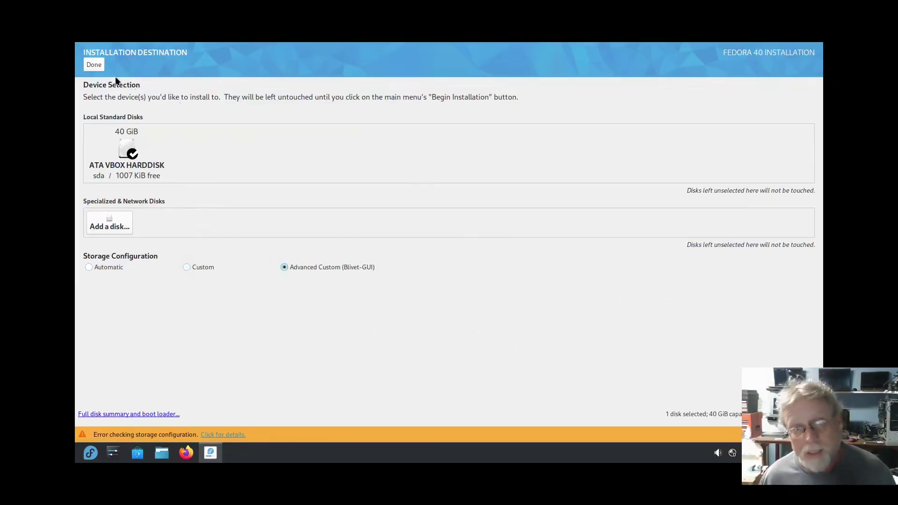
pyautogui.click(94, 65)
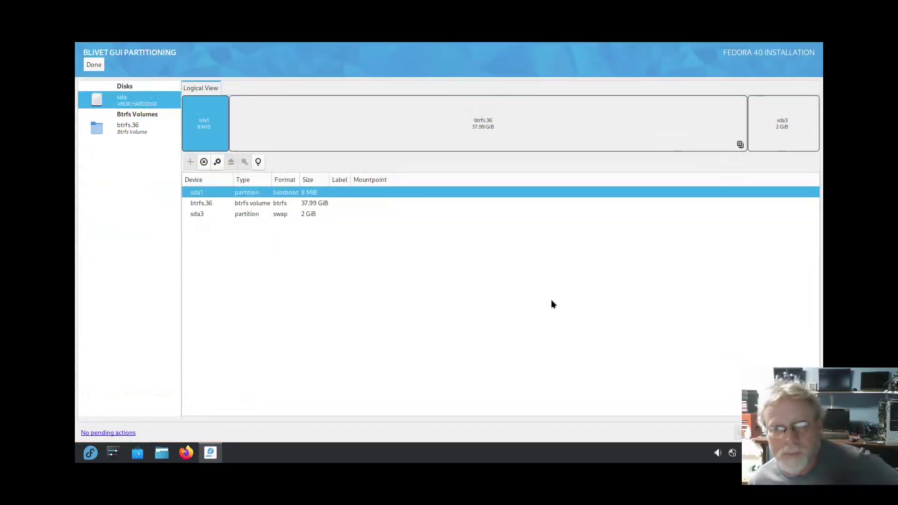
# Step: Inspect the btrfs.36, sda3 swap and sda1 BIOS boot partitions, then attempt to finish
pyautogui.rightClick(641, 119)
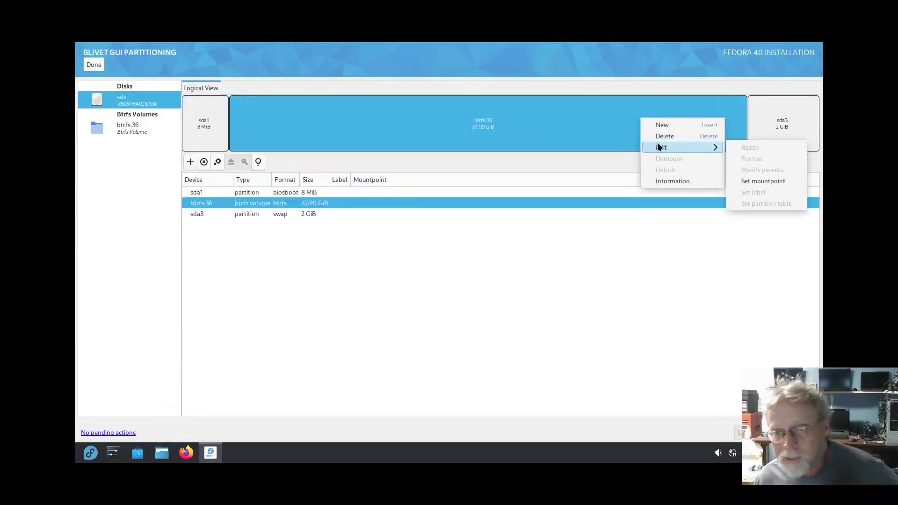
pyautogui.click(559, 132)
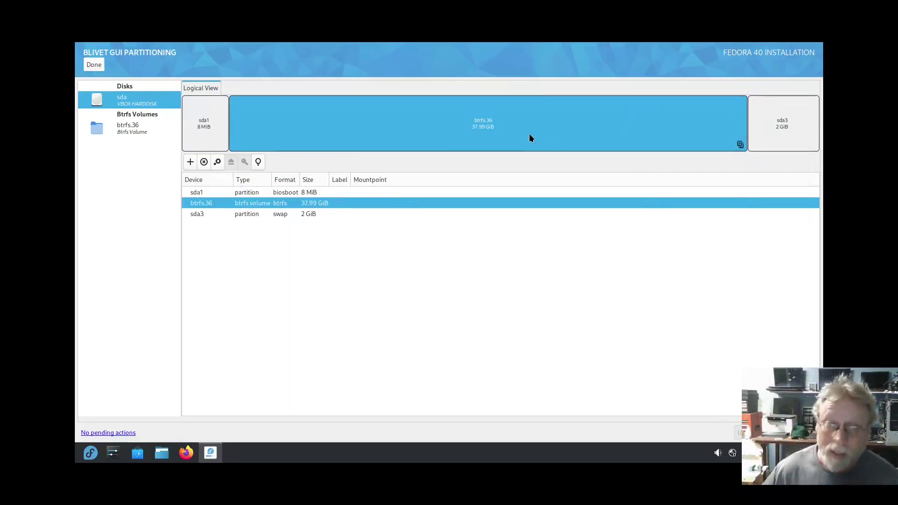
pyautogui.click(784, 123)
pyautogui.press('Up')
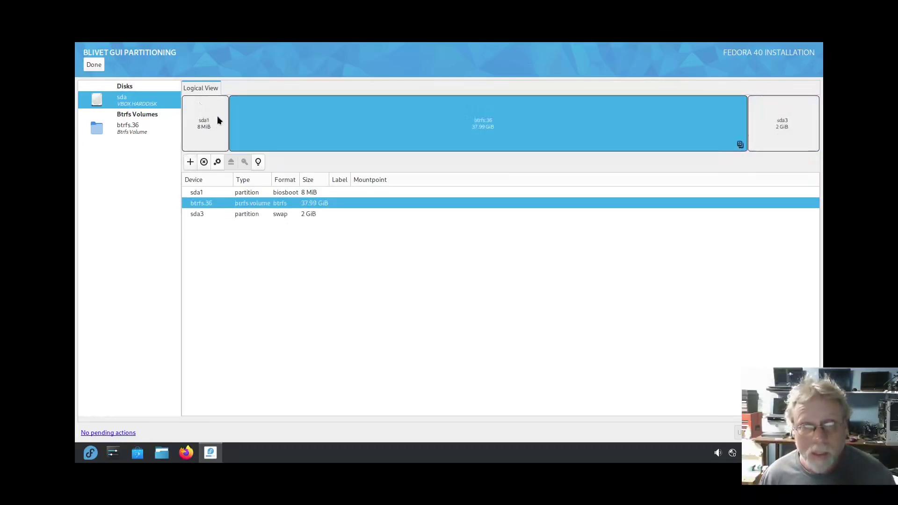
pyautogui.click(202, 115)
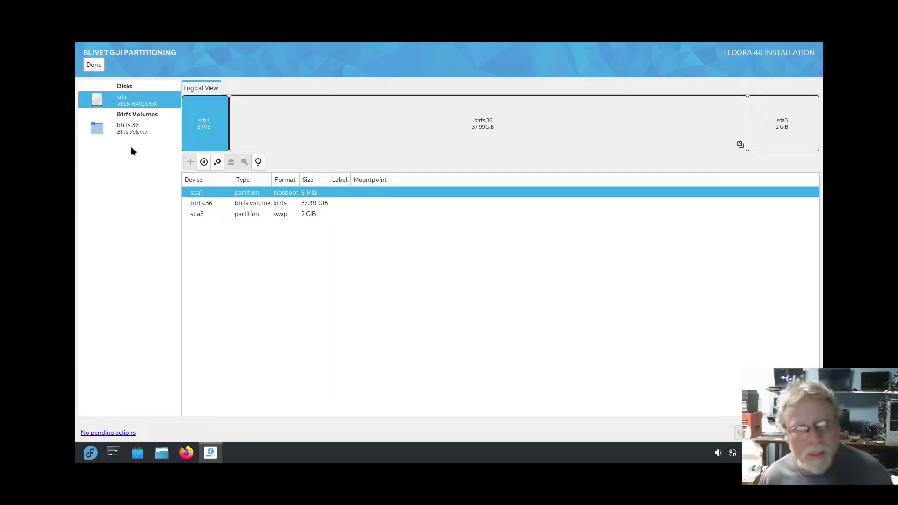
pyautogui.click(94, 64)
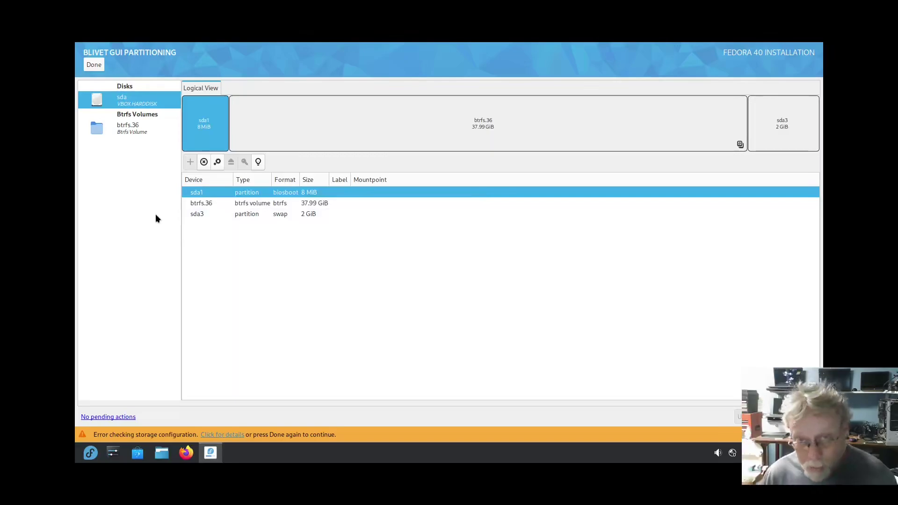
# Step: Leave Blivet-GUI partitioning despite the storage error and return to the Installation Summary
pyautogui.click(89, 68)
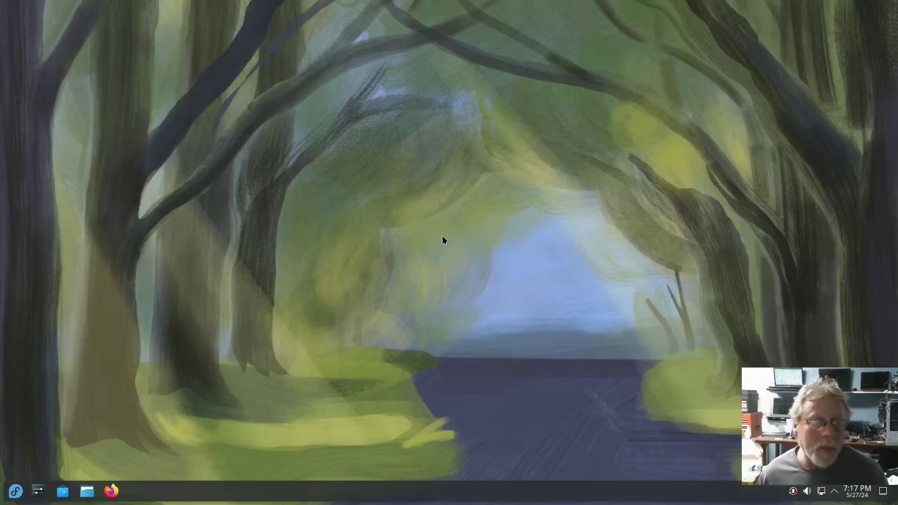
# Step: Open the Fedora application launcher to show the favourite apps: Firefox, Dolphin, Discover and System Settings
pyautogui.click(16, 491)
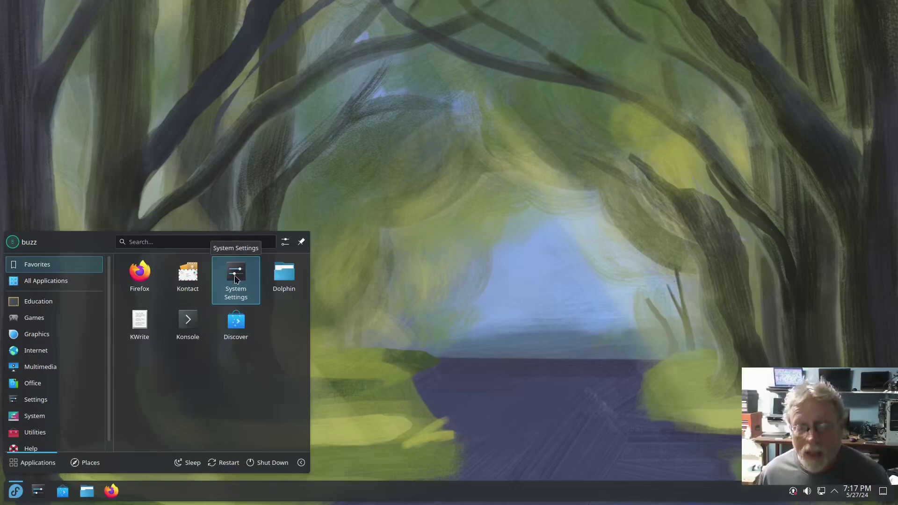
# Step: Launch System Settings from the favourites and maximise it on the Quick Settings page
pyautogui.click(236, 279)
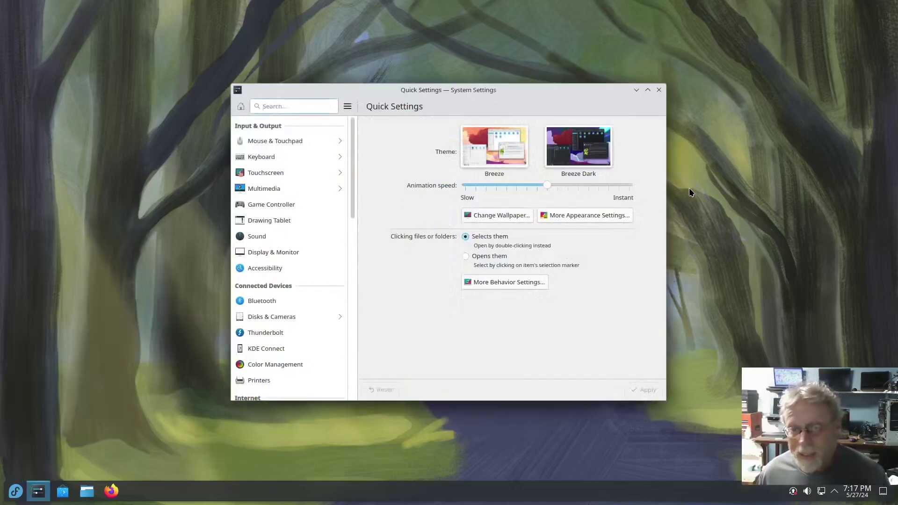
pyautogui.doubleClick(477, 89)
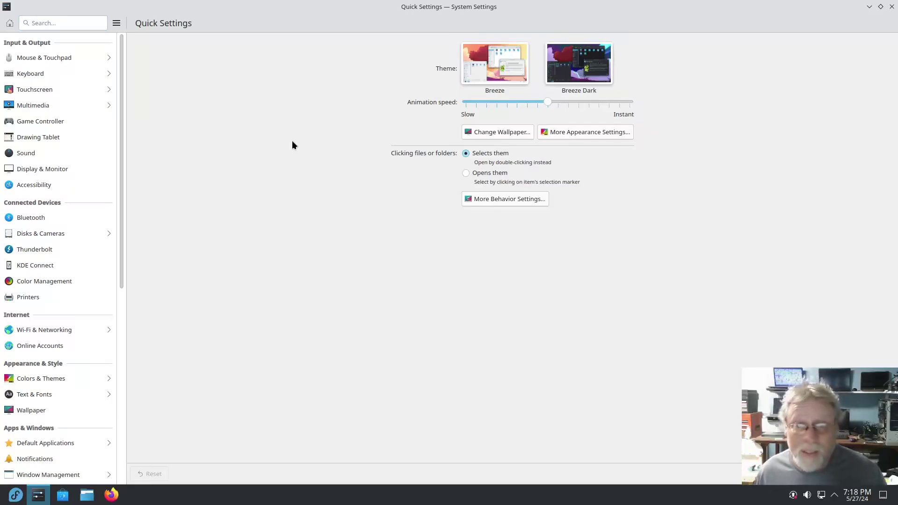
# Step: Close System Settings, then open and dismiss the application launcher, leaving the bare desktop
pyautogui.click(890, 7)
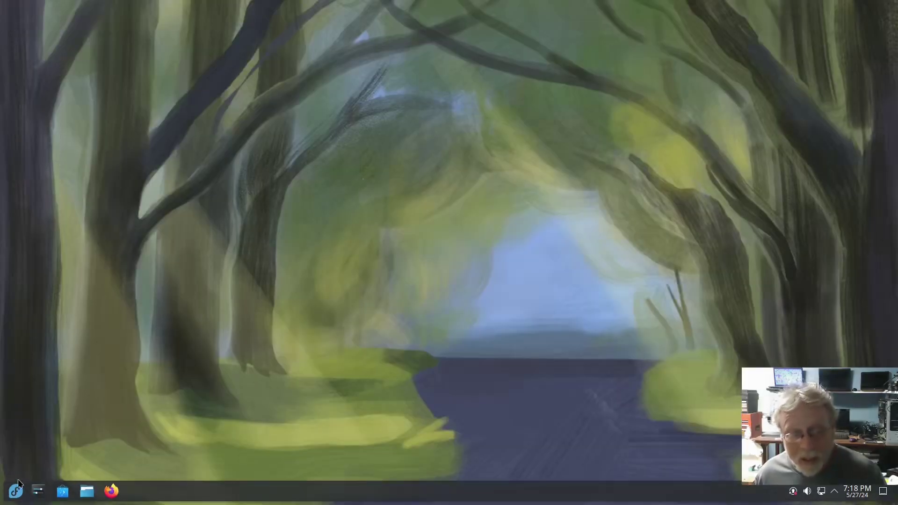
pyautogui.click(8, 492)
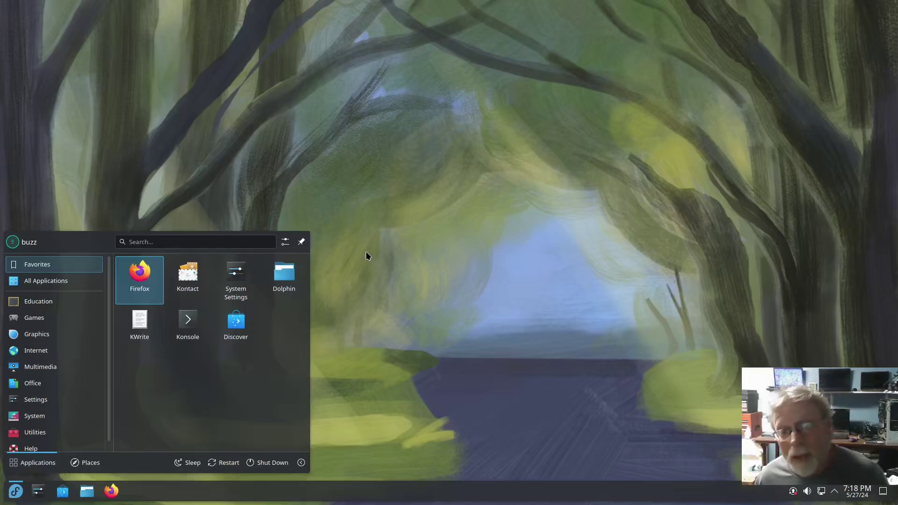
pyautogui.click(448, 146)
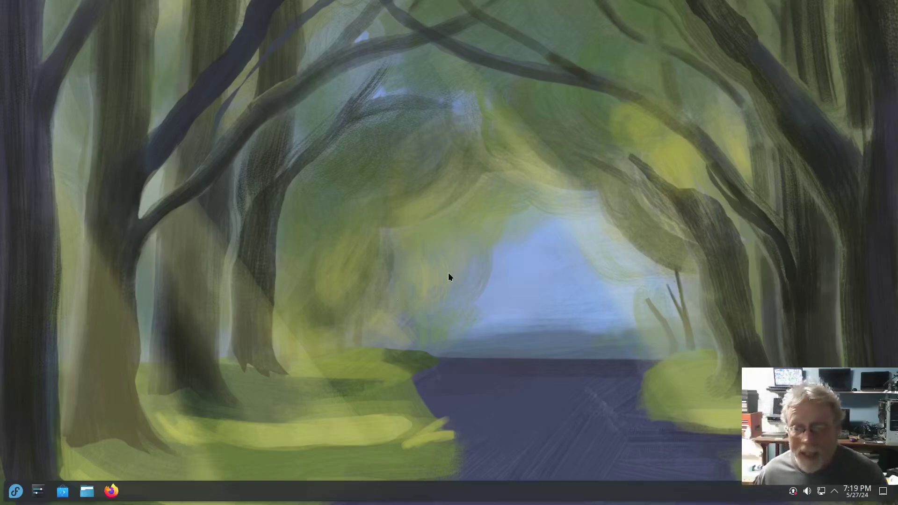
# Step: Launch Info Center from the launcher's System category to check the Plasma 6.0.3 version
pyautogui.click(16, 491)
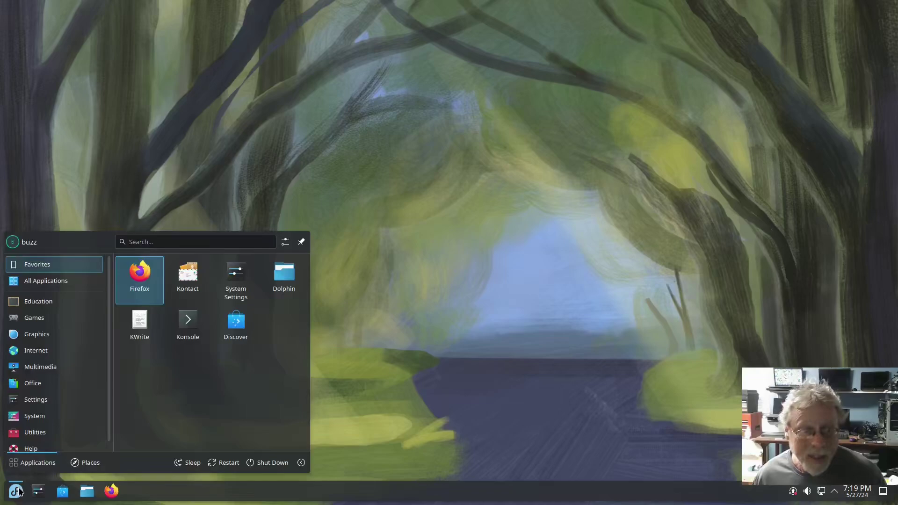
pyautogui.moveTo(50, 421)
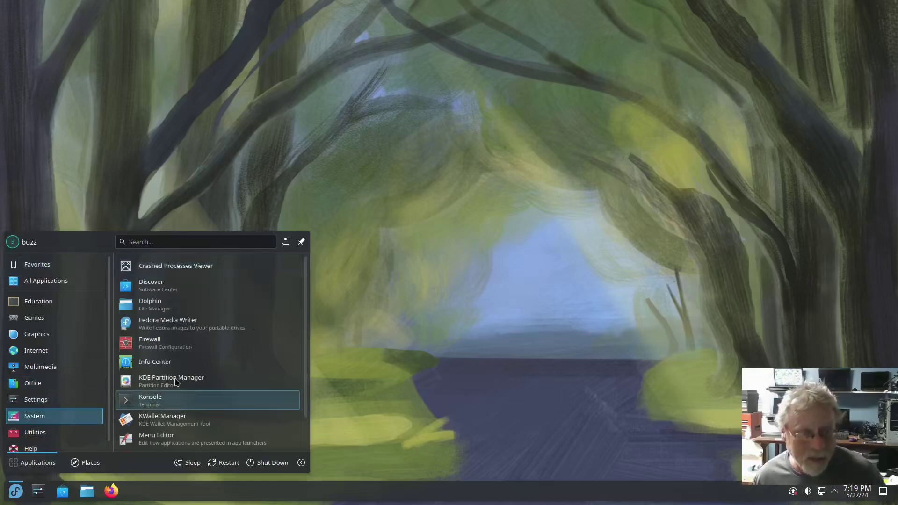
pyautogui.click(155, 362)
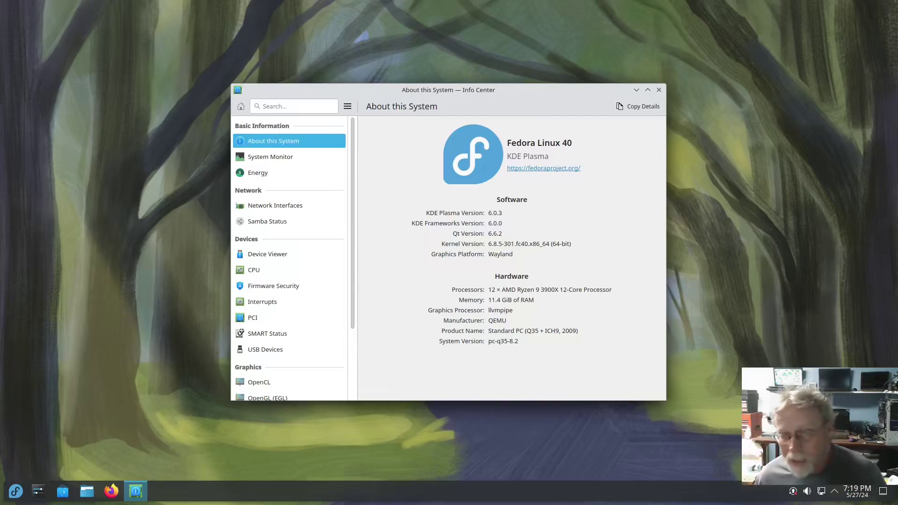
# Step: Start installing all 828 updates (4.1 GiB) in Discover and maximise its window
pyautogui.click(794, 493)
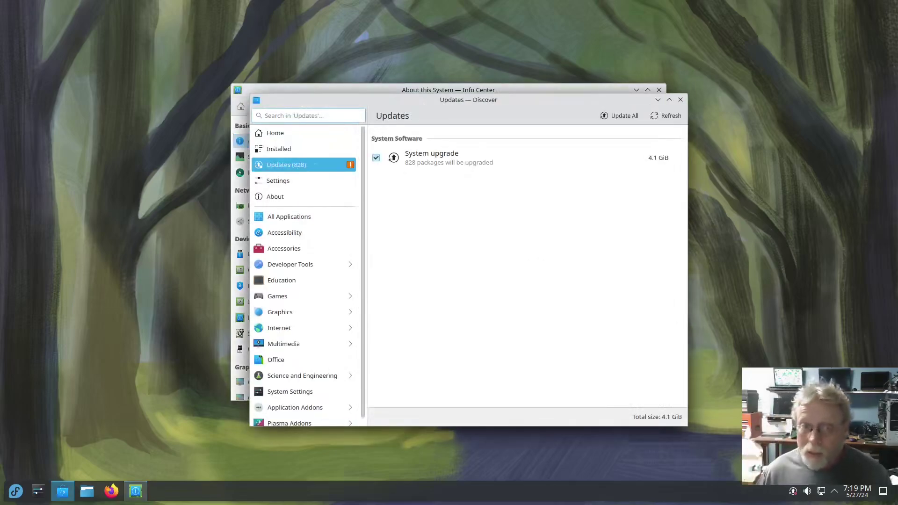
pyautogui.click(615, 116)
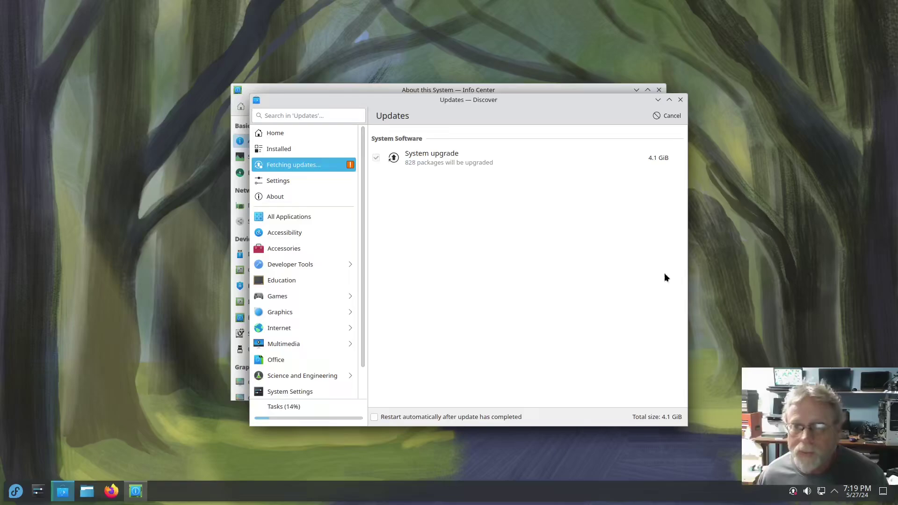
pyautogui.click(670, 99)
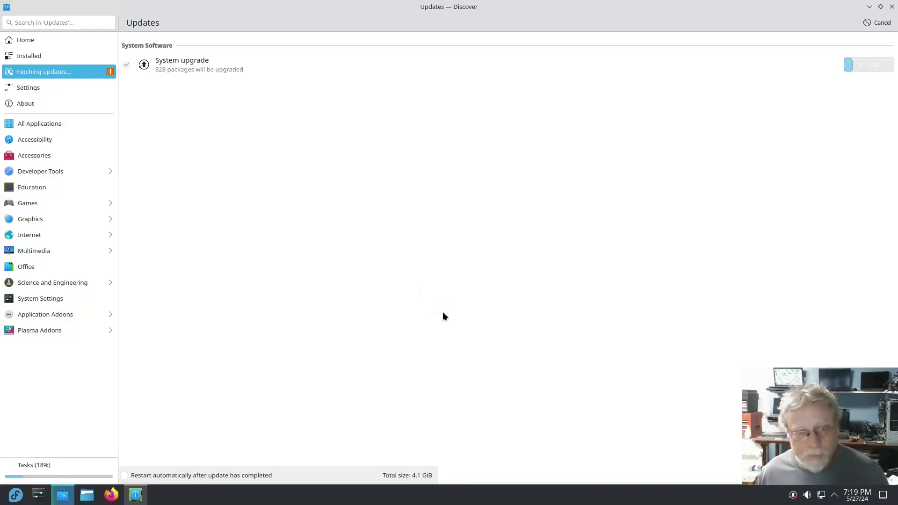
# Step: Close the Info Center window and view Discover's task progress, now installing at 35%
pyautogui.click(135, 495)
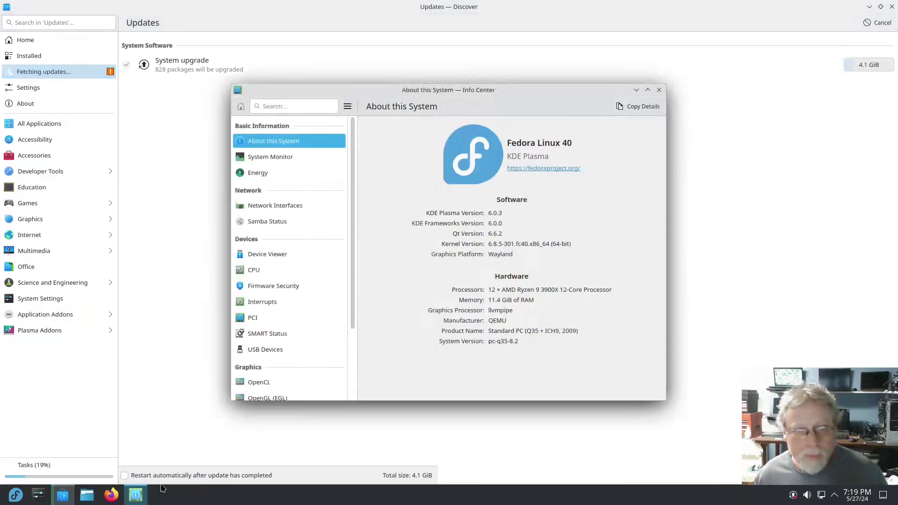
pyautogui.click(659, 90)
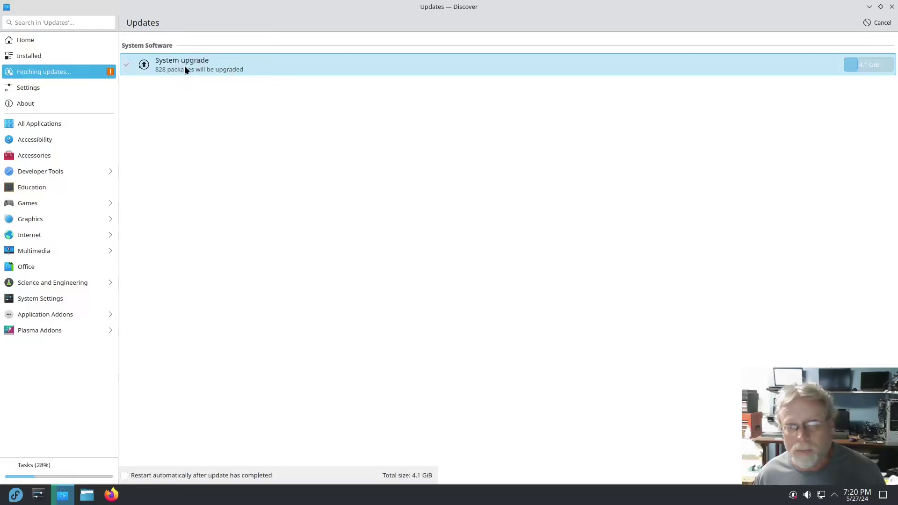
pyautogui.click(34, 466)
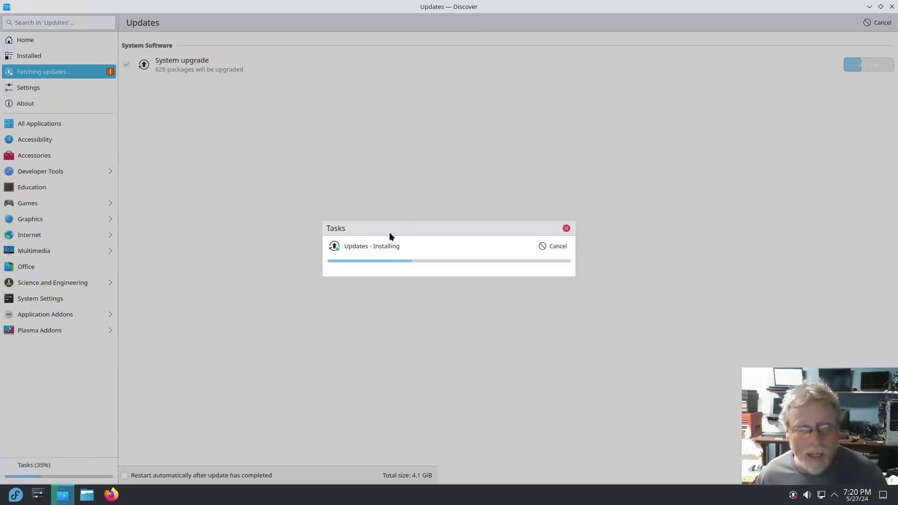
# Step: Inspect the System upgrade details and monitor the tasks until the 828-package installation finishes
pyautogui.click(567, 228)
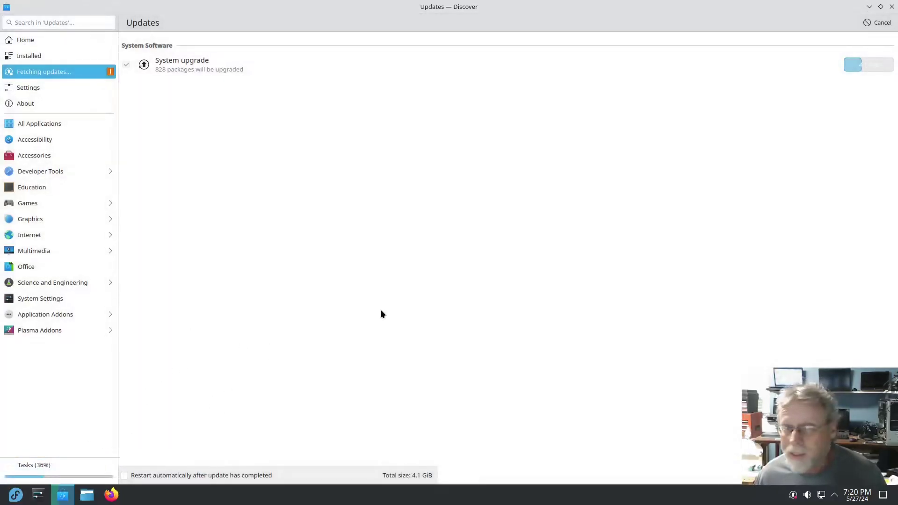
pyautogui.click(228, 70)
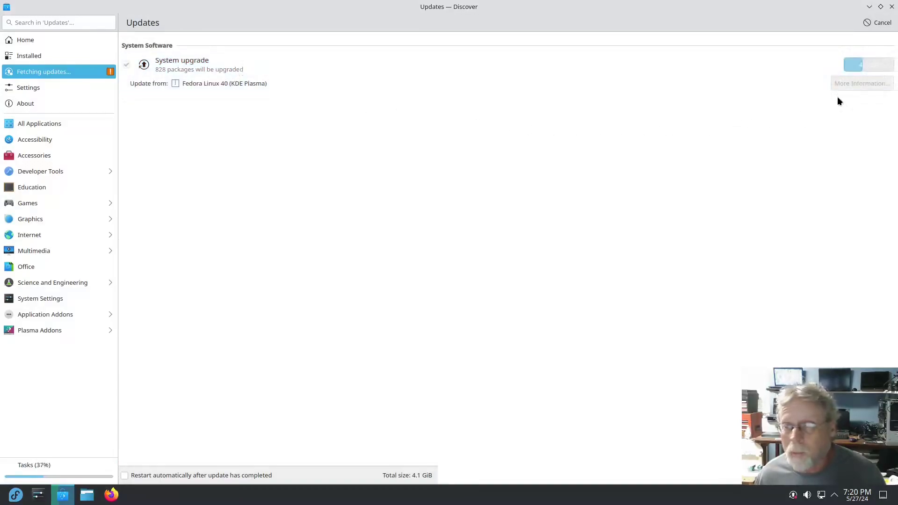
pyautogui.click(855, 86)
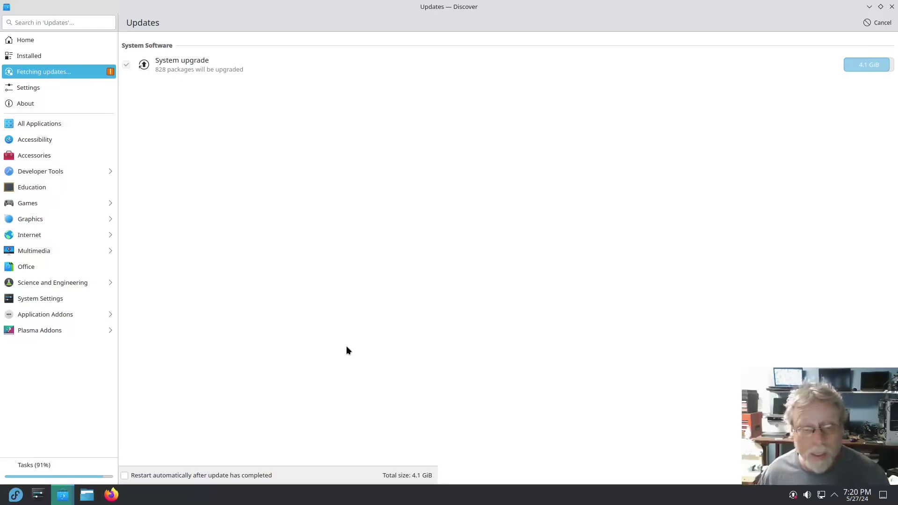
pyautogui.click(41, 466)
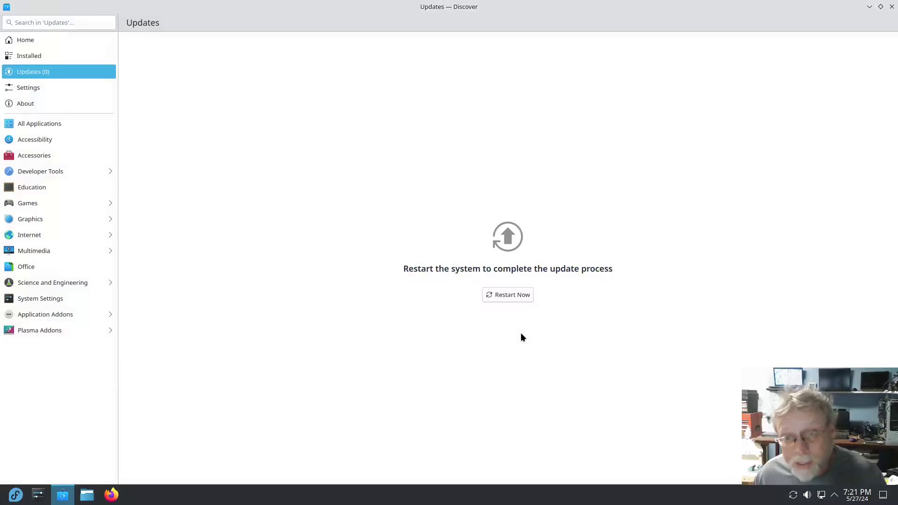
# Step: Restart the system to apply the offline updates, confirming Install Updates & Restart
pyautogui.click(507, 297)
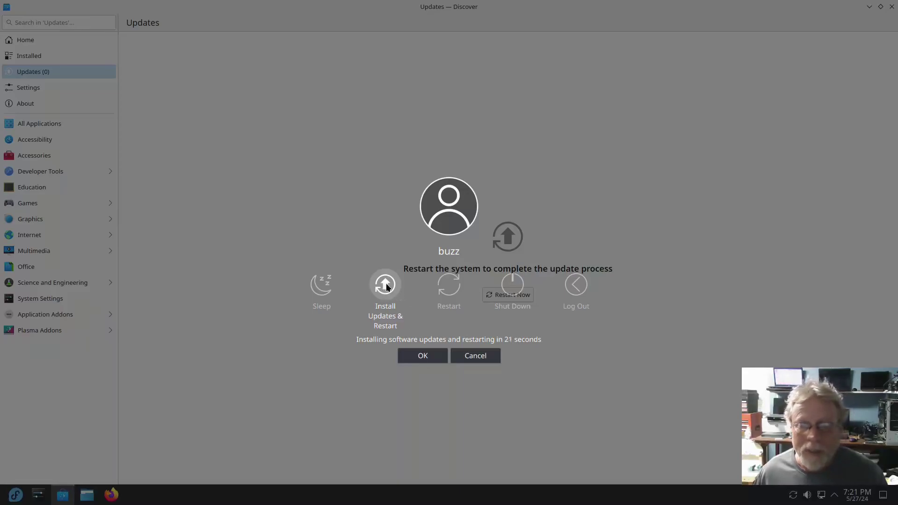
pyautogui.click(385, 287)
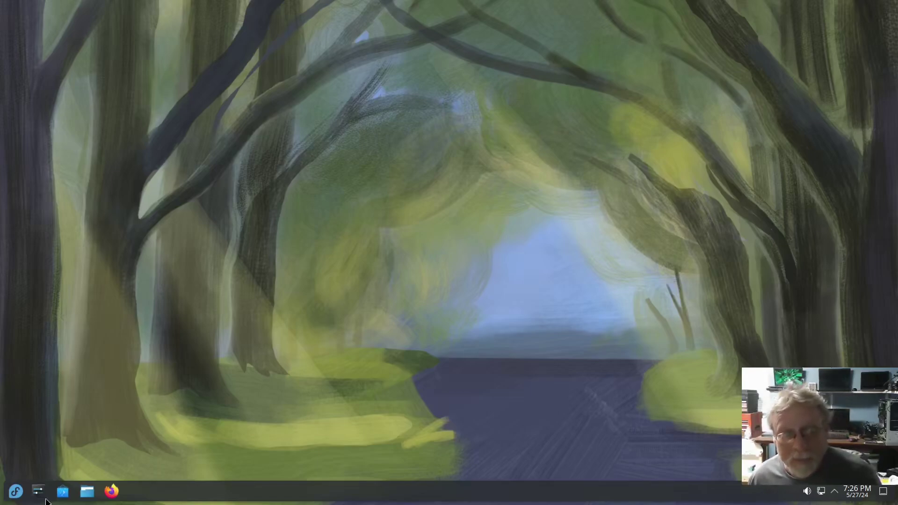
pyautogui.click(16, 492)
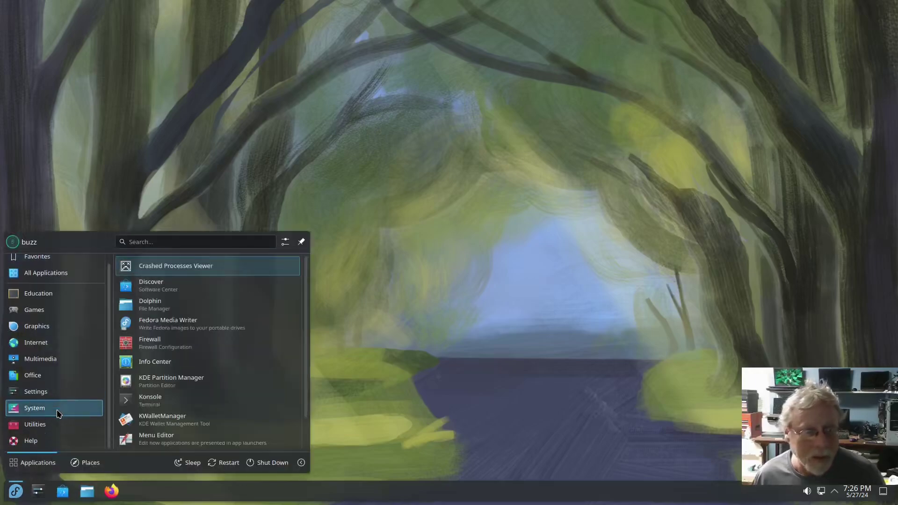
pyautogui.moveTo(51, 412)
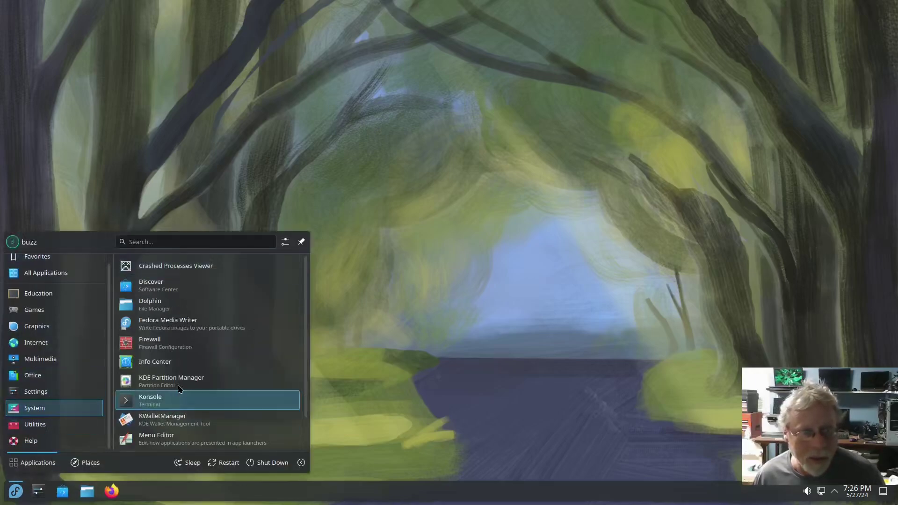
pyautogui.click(153, 358)
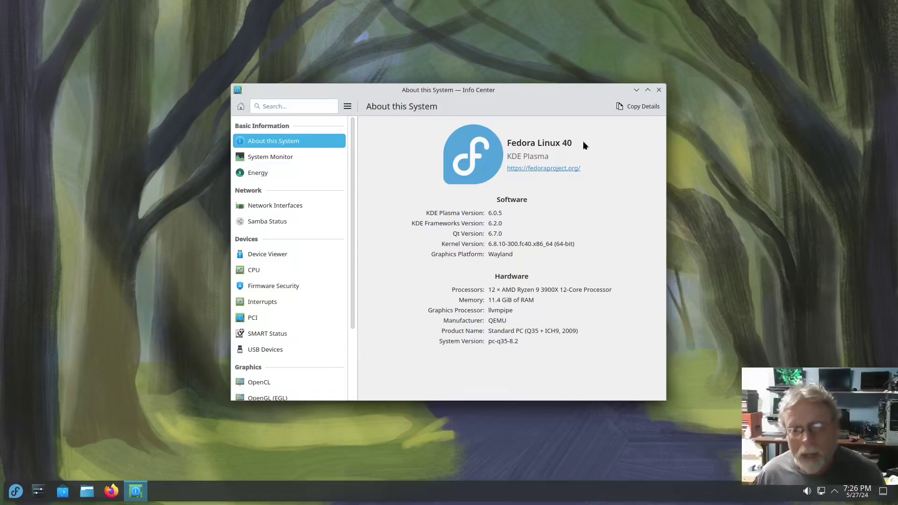
pyautogui.click(657, 90)
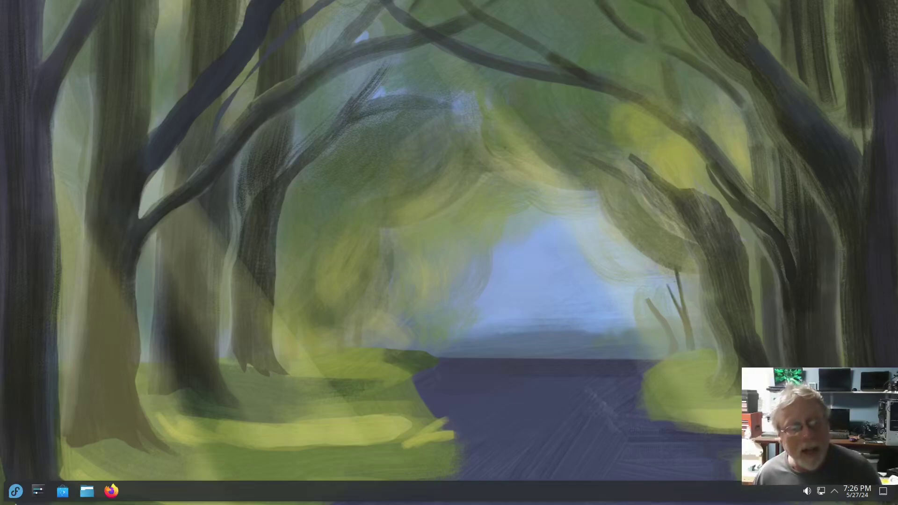
pyautogui.click(16, 492)
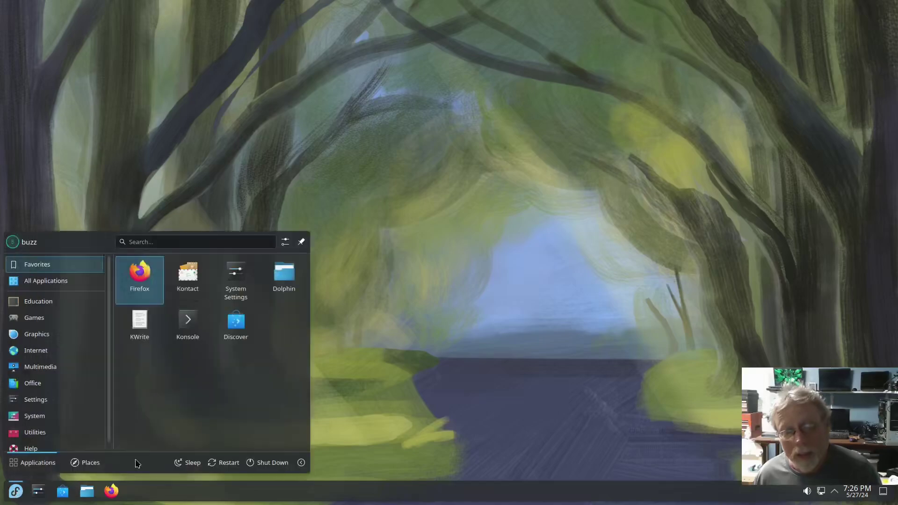
pyautogui.click(454, 379)
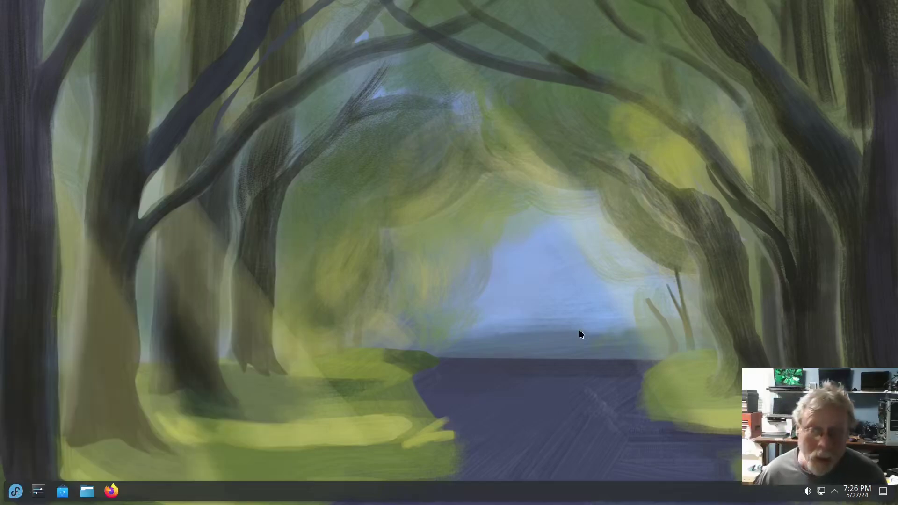